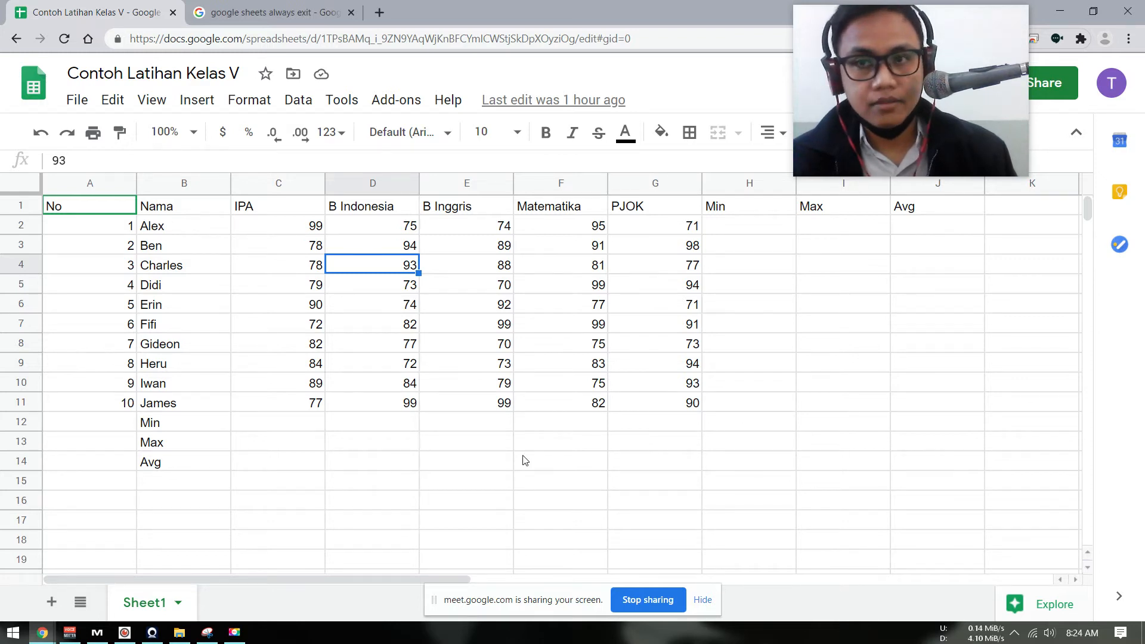
pyautogui.click(435, 441)
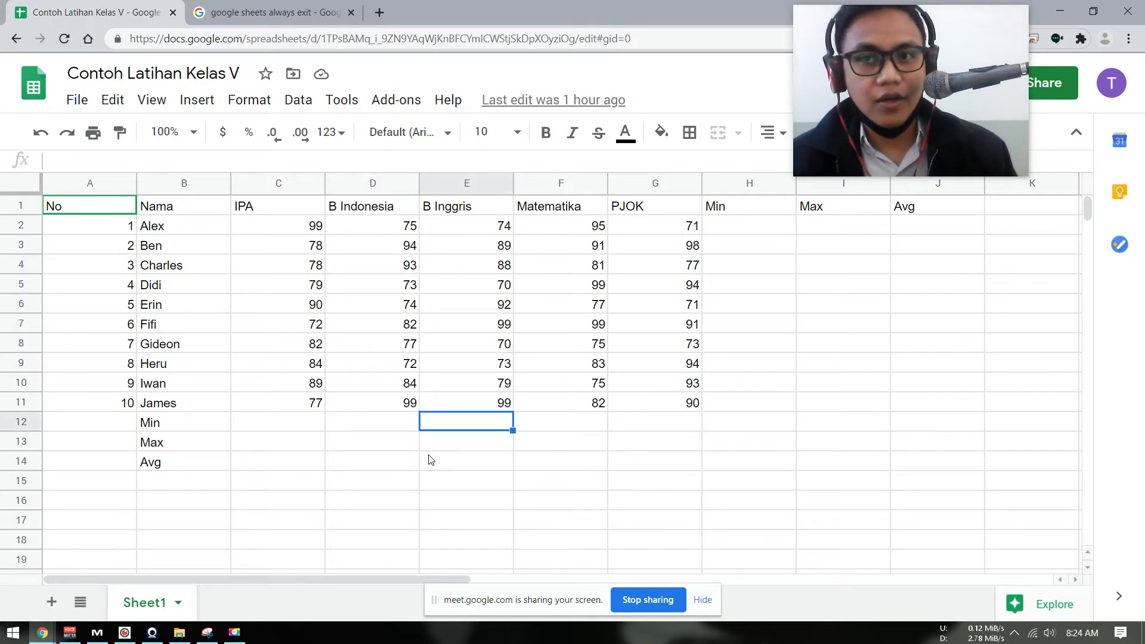
pyautogui.click(488, 427)
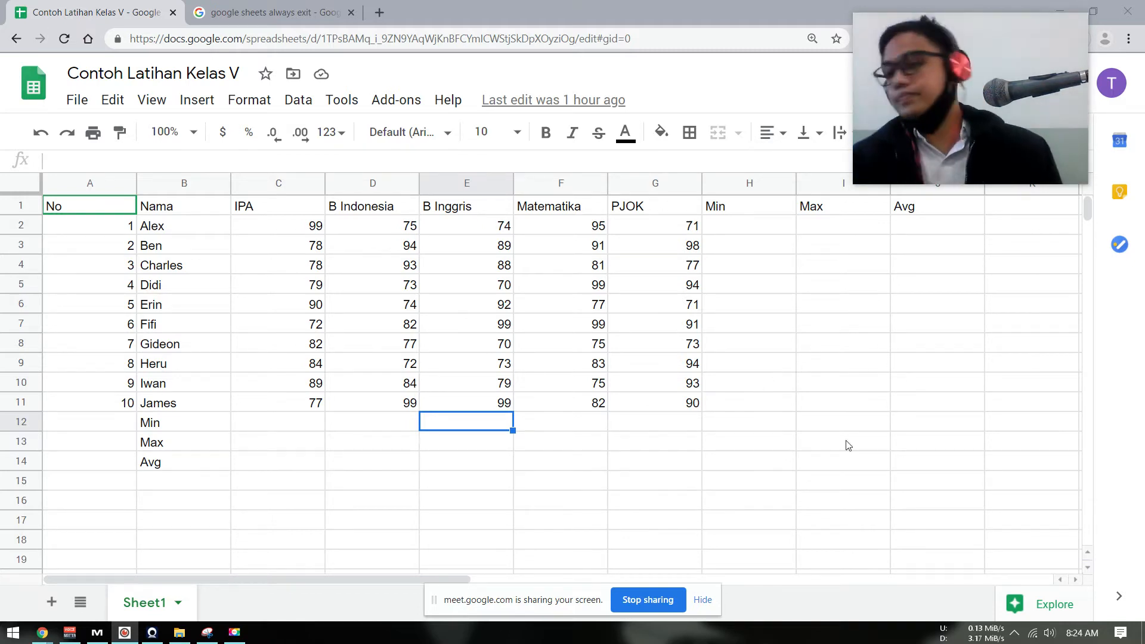
pyautogui.click(710, 601)
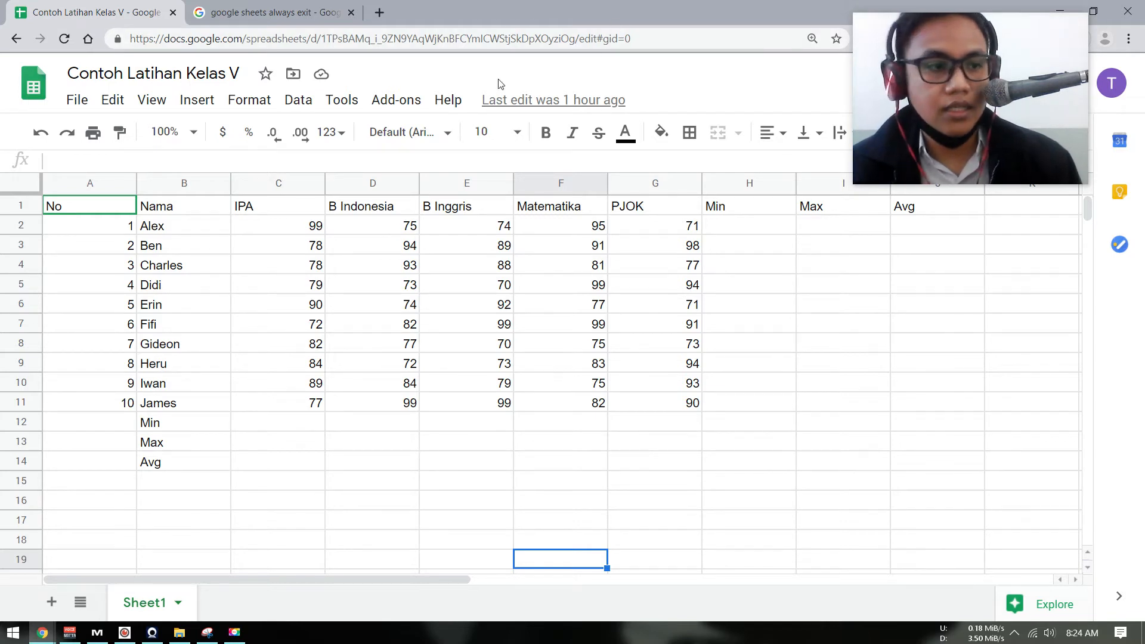
pyautogui.click(508, 39)
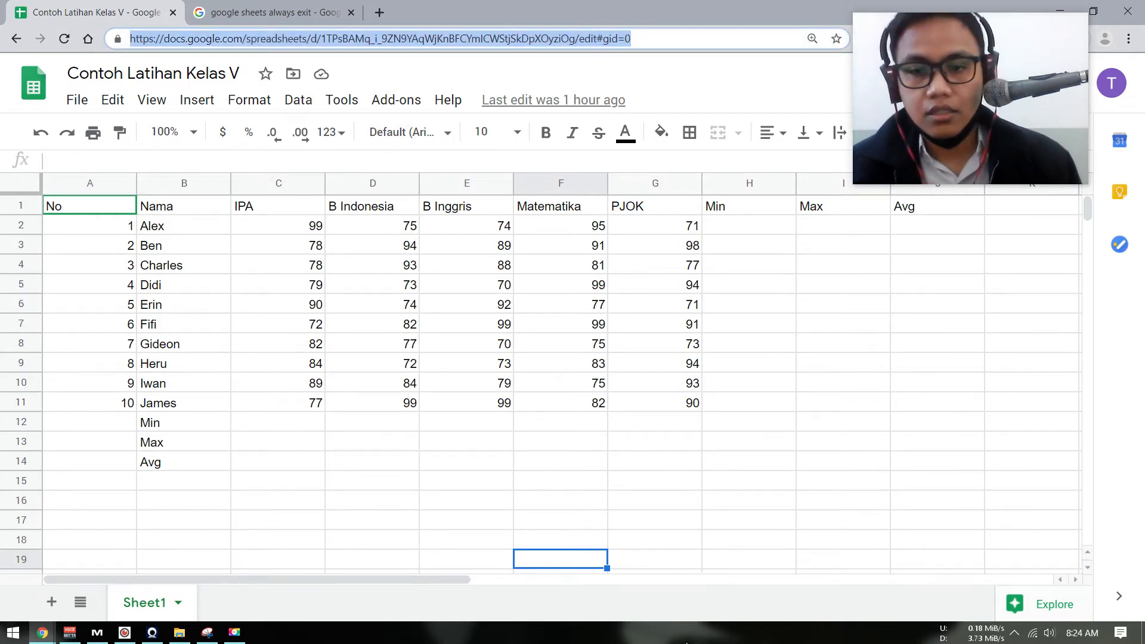
pyautogui.click(685, 597)
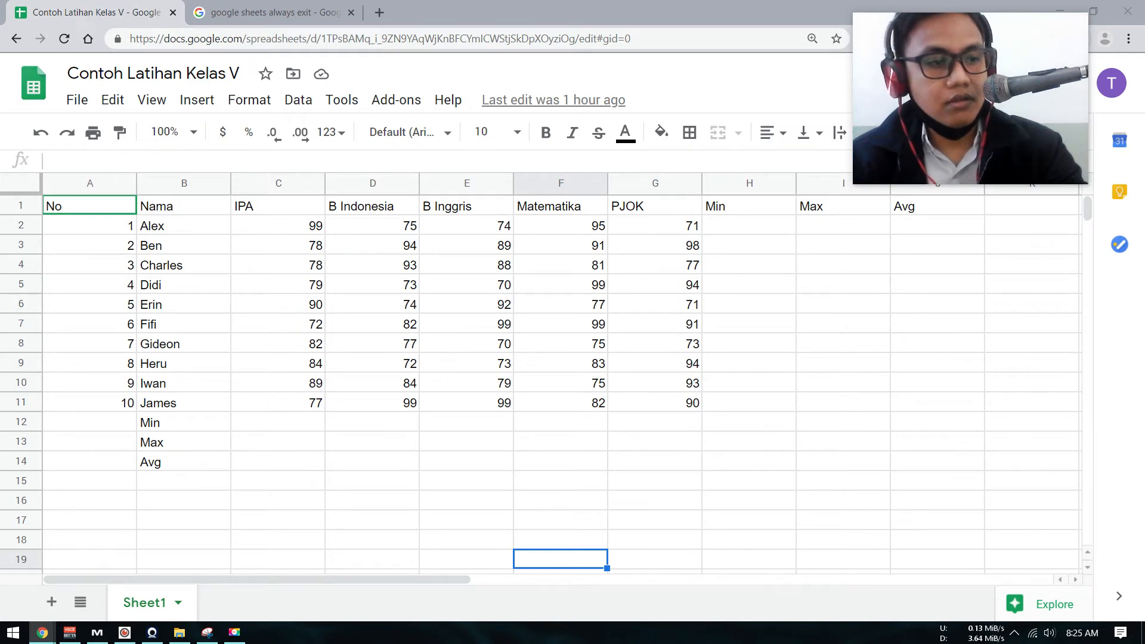
pyautogui.click(762, 399)
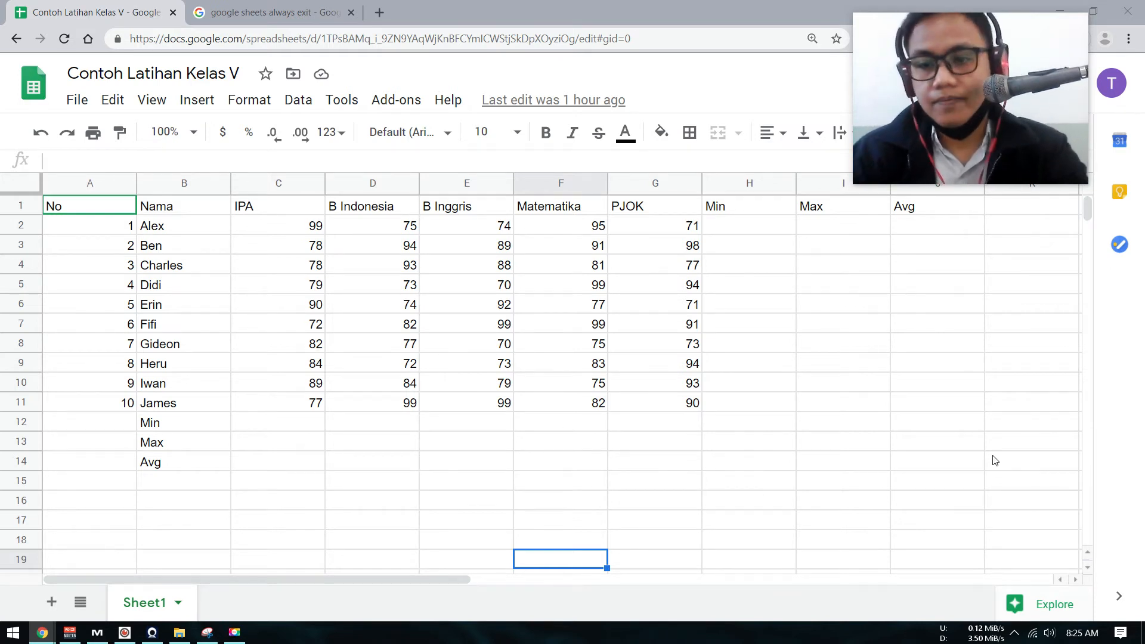
pyautogui.click(750, 363)
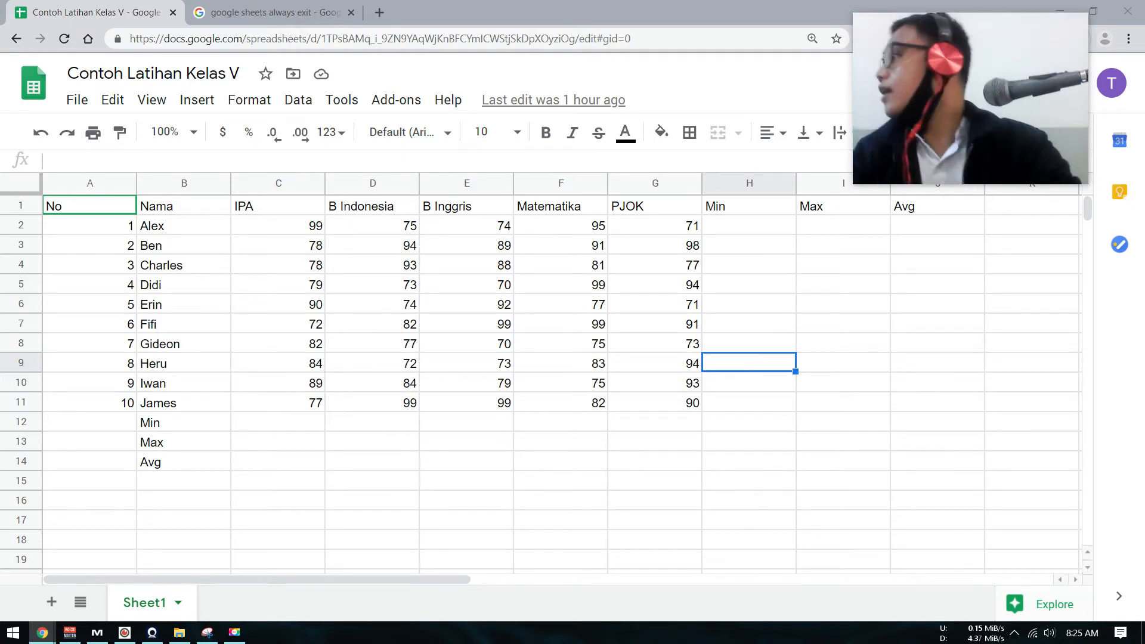
pyautogui.click(638, 234)
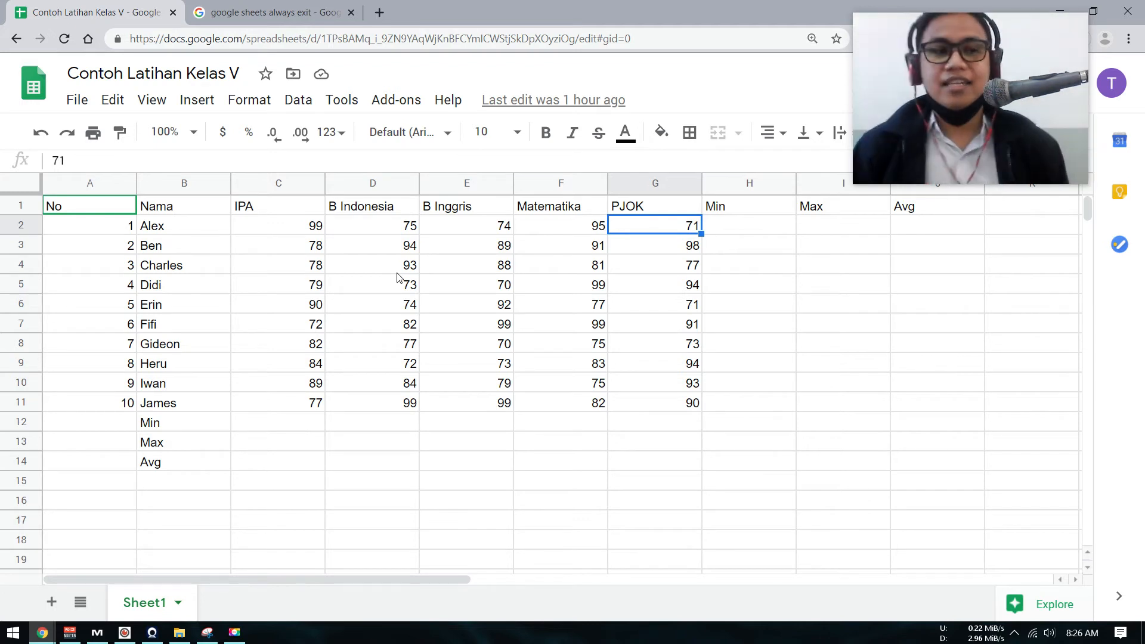
# Enter a MIN formula over C2:G2 in cell H2 to get the first student's lowest score.
pyautogui.click(747, 230)
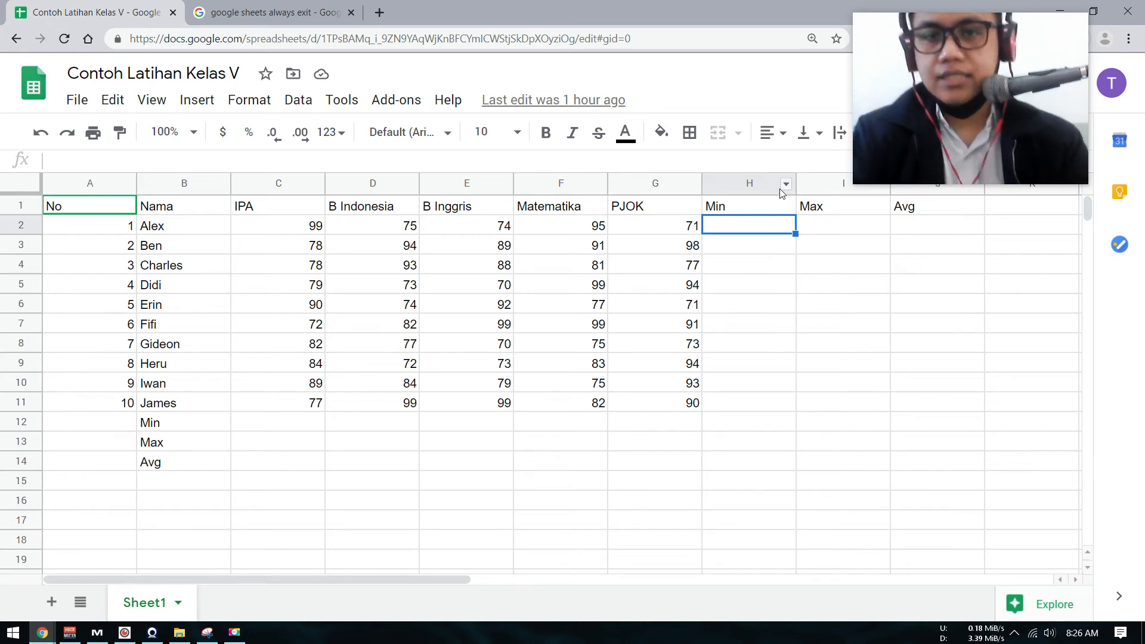
pyautogui.write('=min')
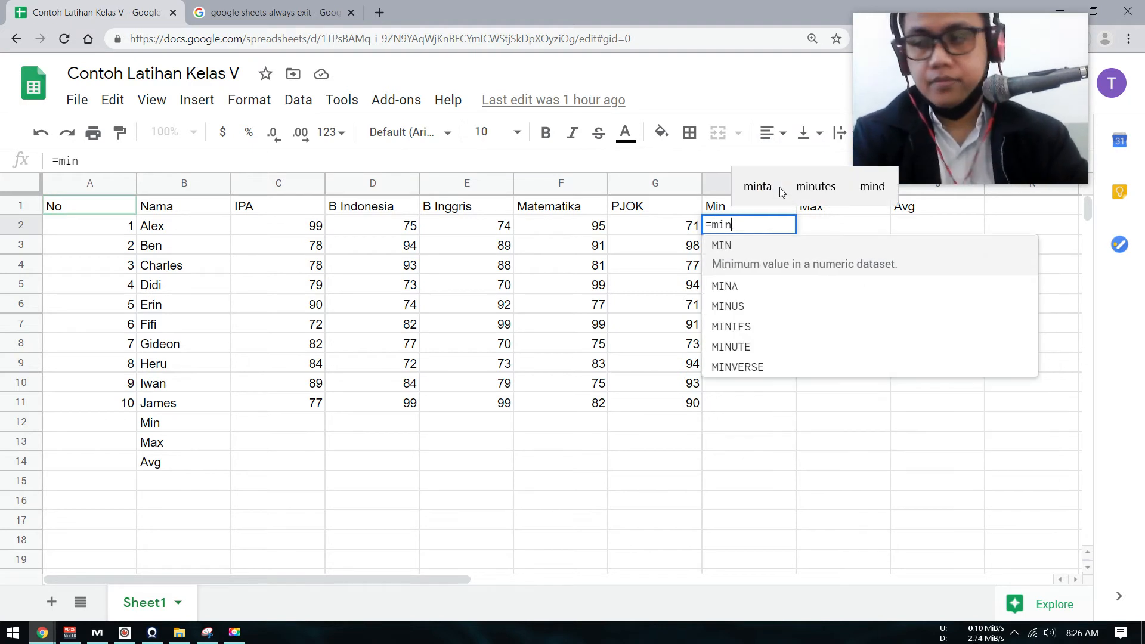
pyautogui.write('(')
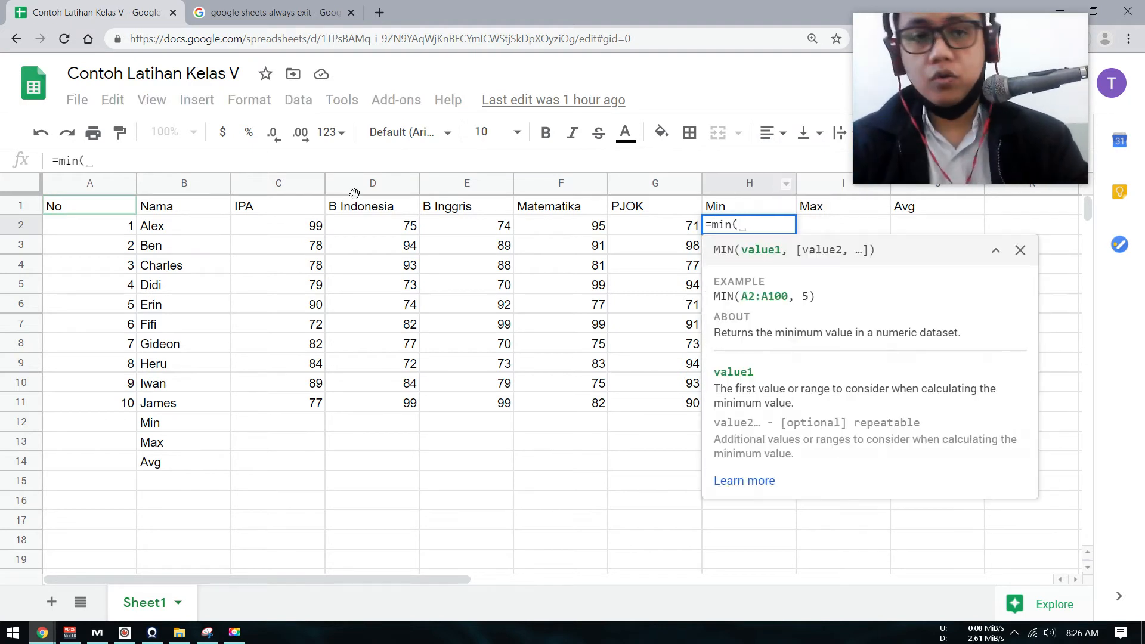
pyautogui.click(276, 226)
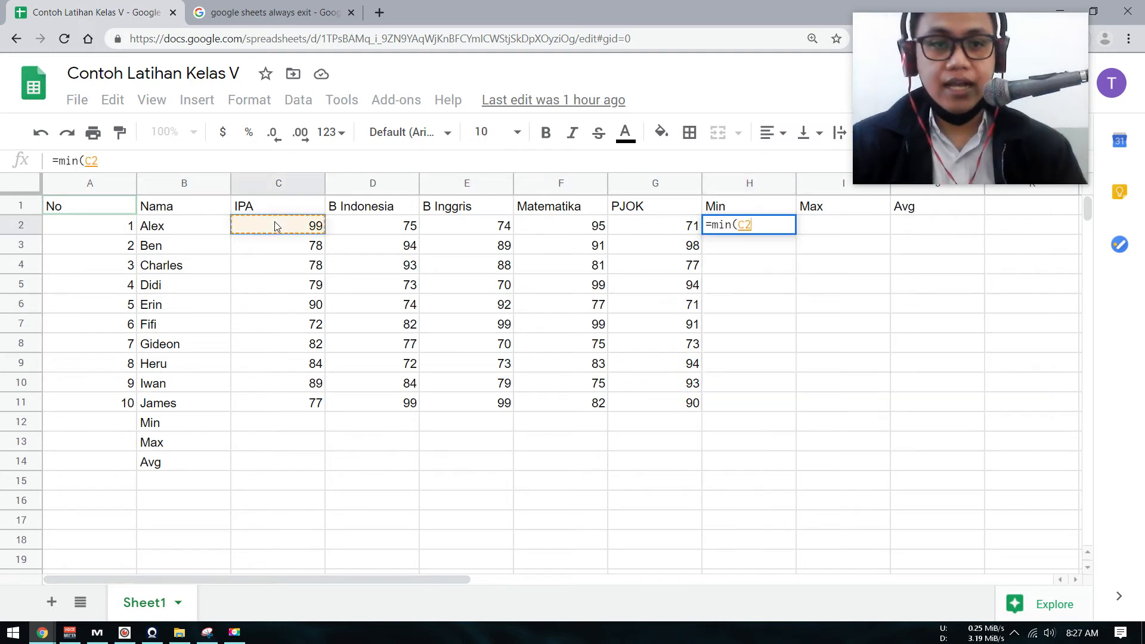
pyautogui.moveTo(276, 226); pyautogui.dragTo(673, 232)
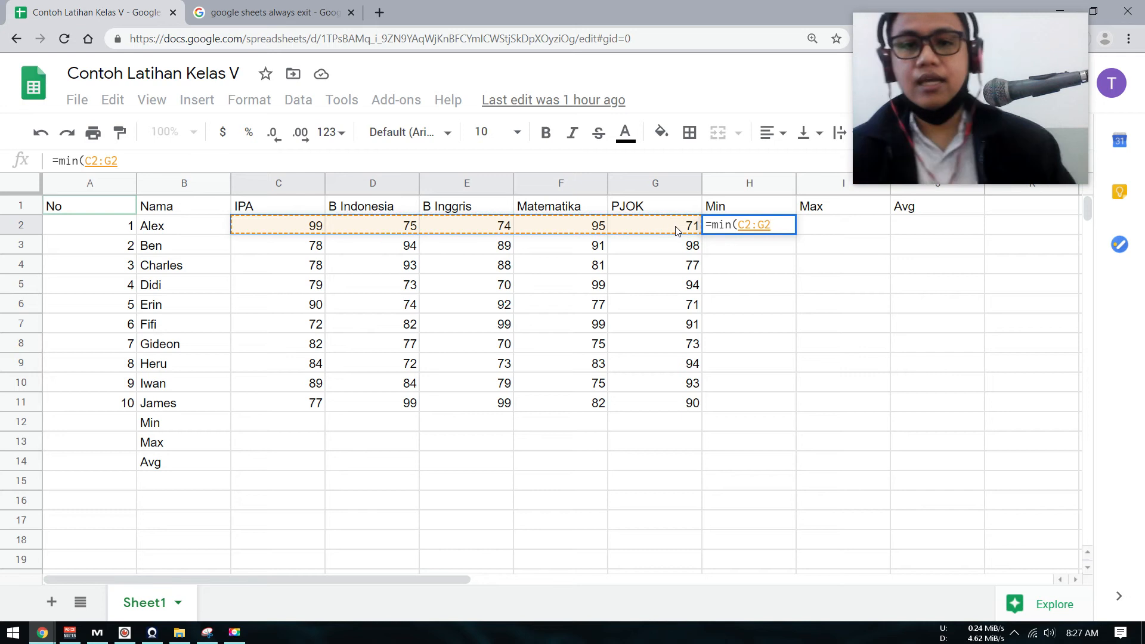
pyautogui.write(')')
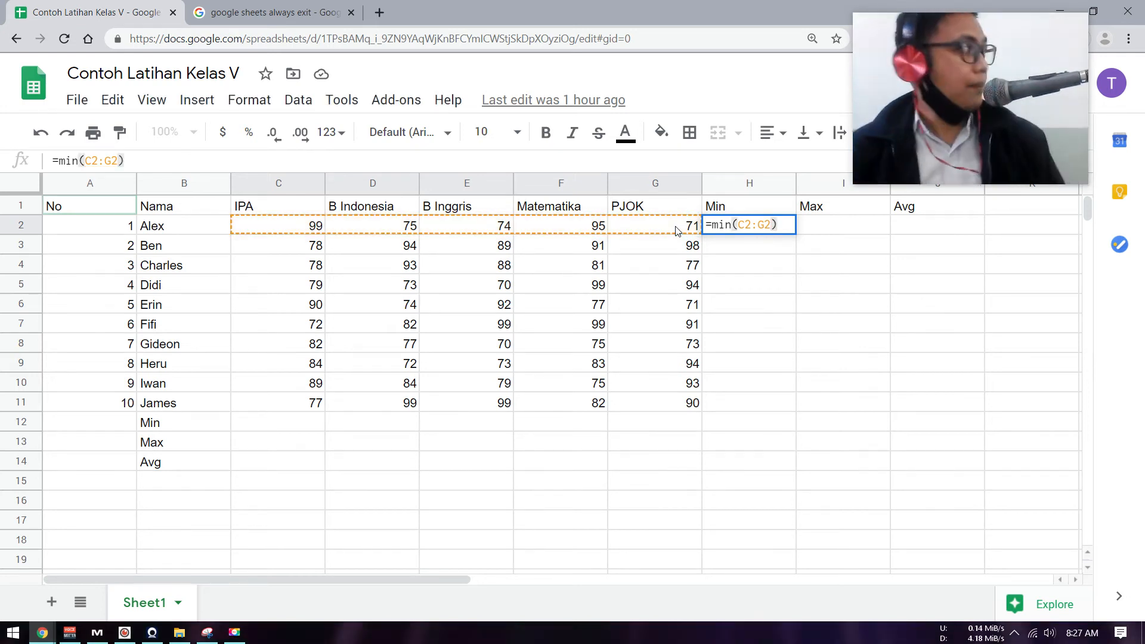
pyautogui.press('Return')
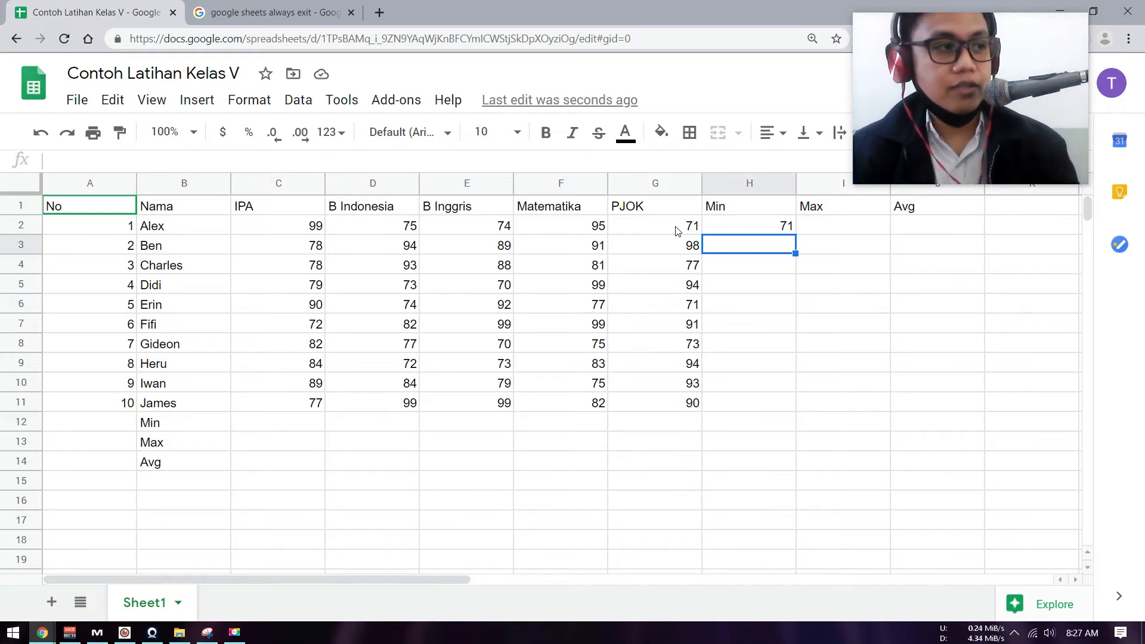
# Enter a MAX formula over C2:G2 in cell I2 to get the first student's highest score.
pyautogui.click(851, 226)
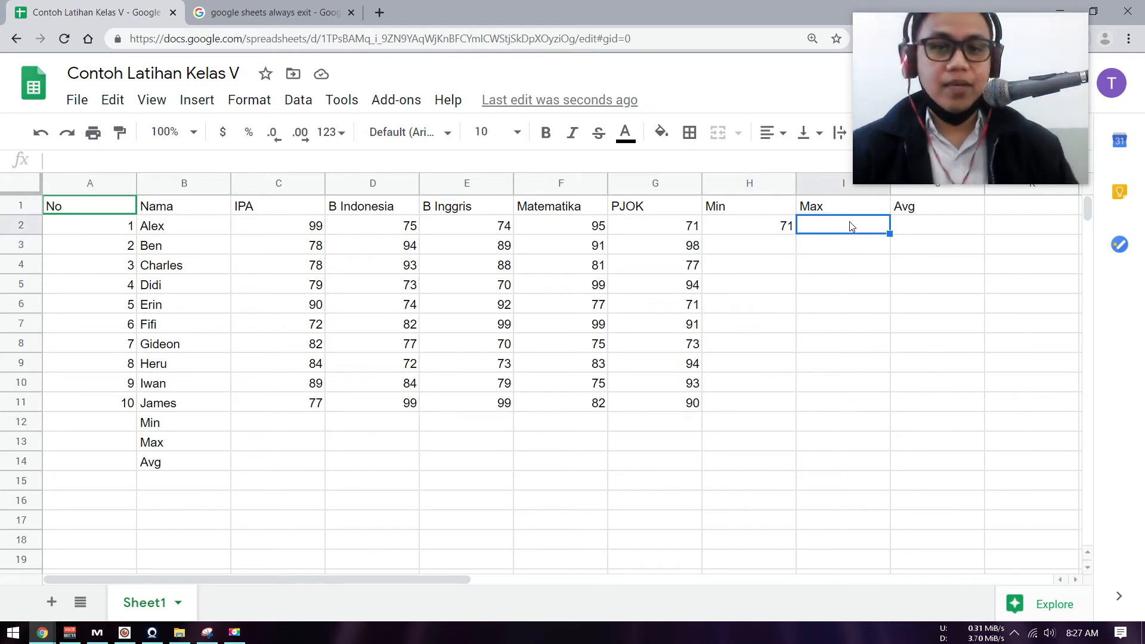
pyautogui.write('=max(')
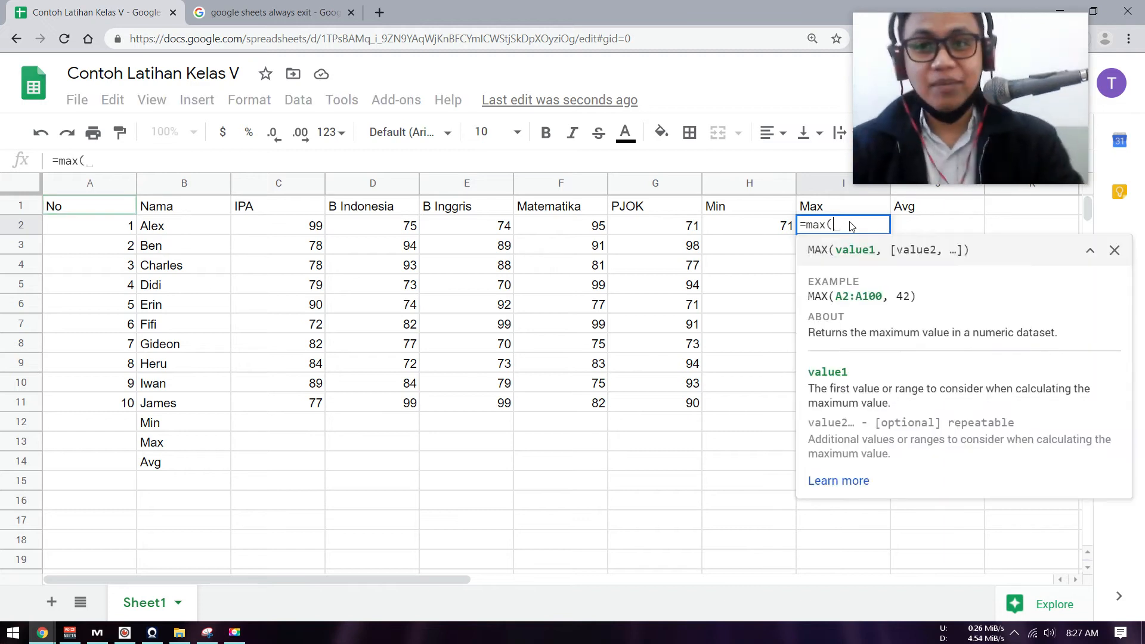
pyautogui.click(307, 227)
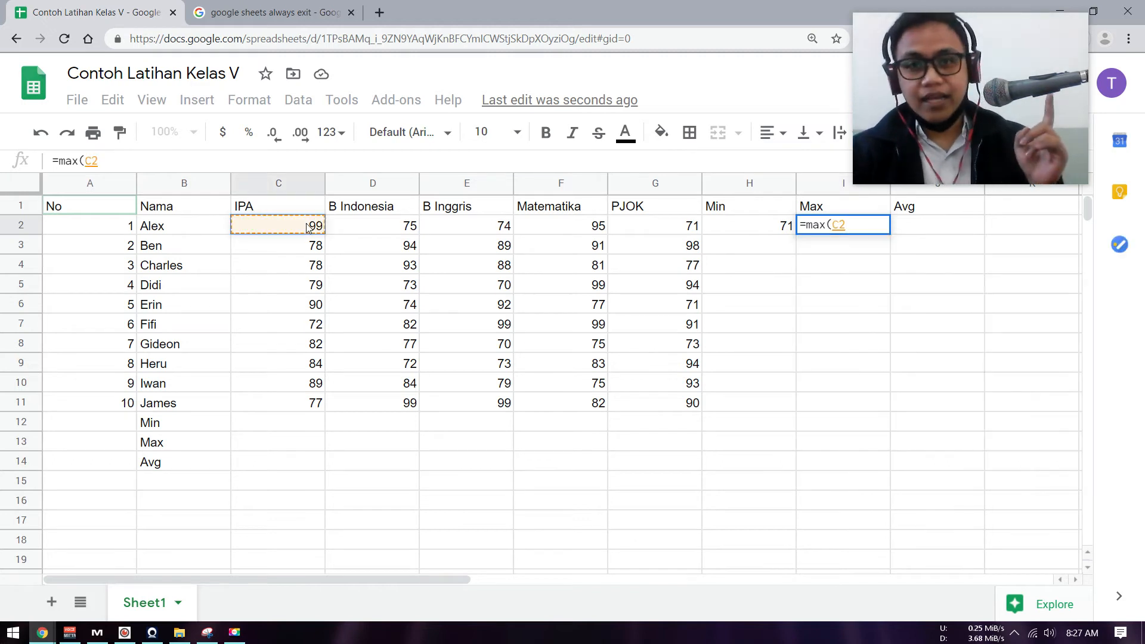
pyautogui.moveTo(308, 228); pyautogui.dragTo(373, 227)
pyautogui.moveTo(458, 227); pyautogui.dragTo(701, 226)
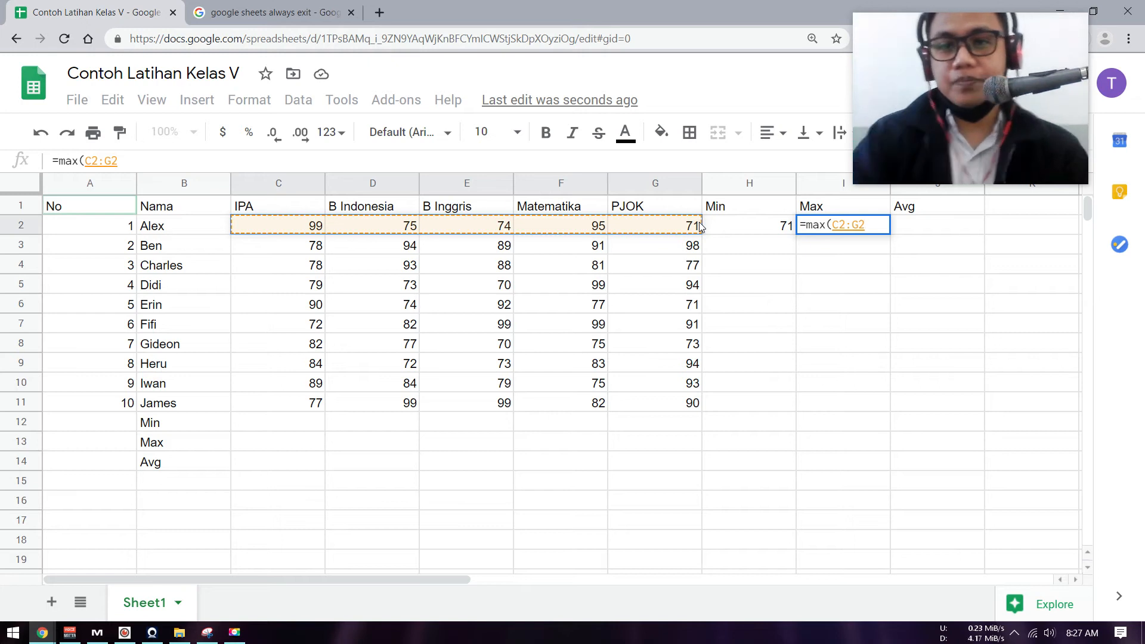
pyautogui.write(')')
pyautogui.press('Return')
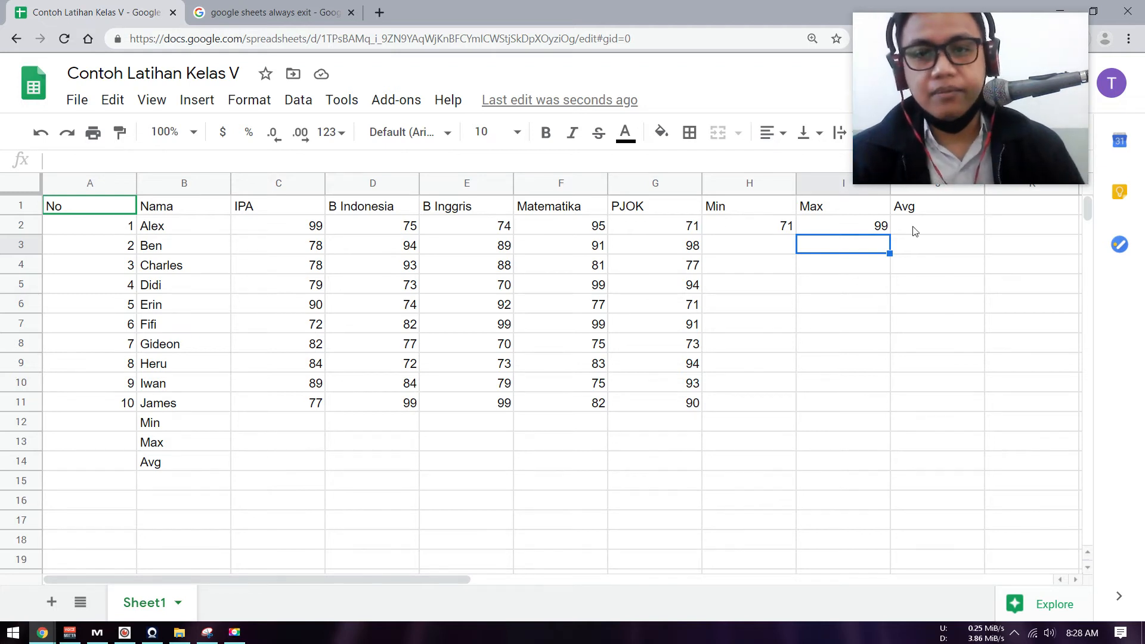
# Enter an AVERAGE formula over C2:G2 in cell J2 to get the first student's average score.
pyautogui.press('Up')
pyautogui.press('Left')
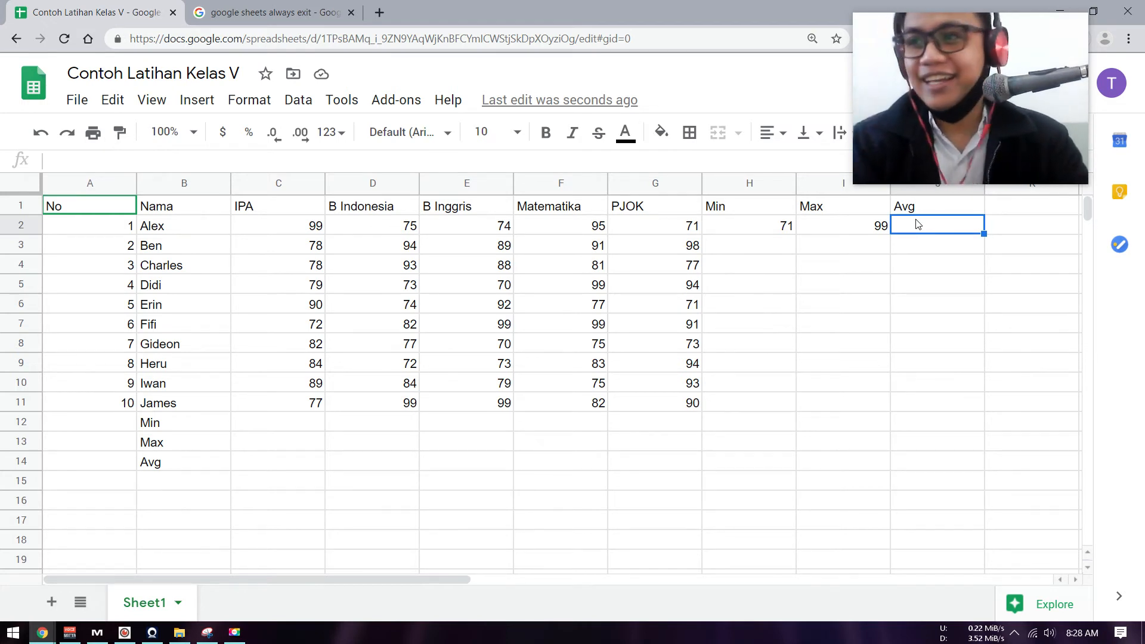
pyautogui.write('=')
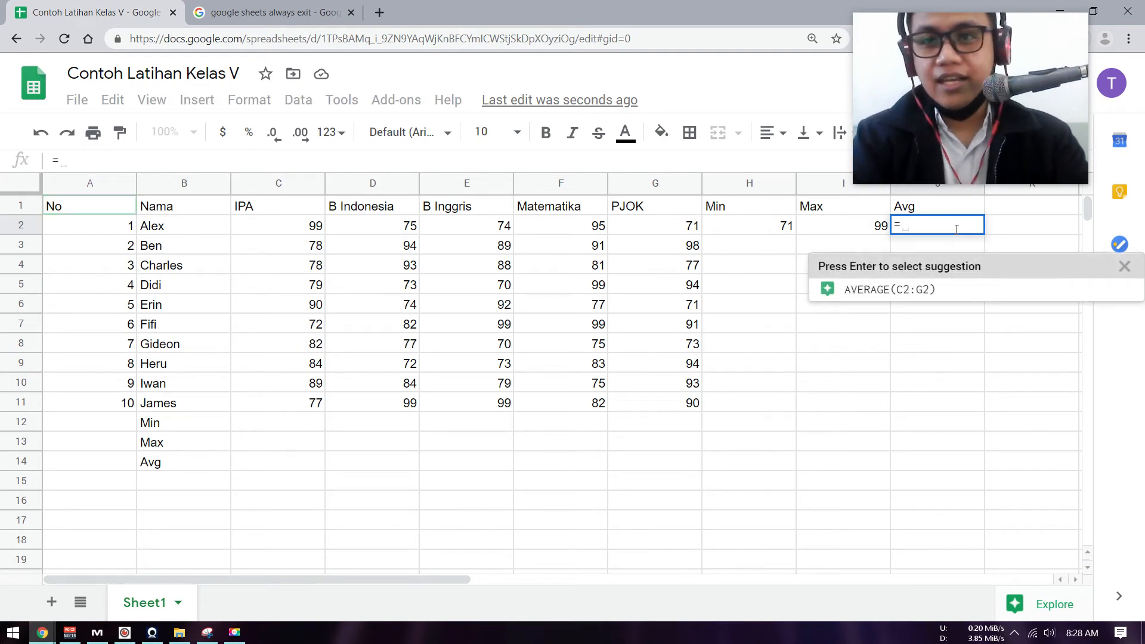
pyautogui.write('av')
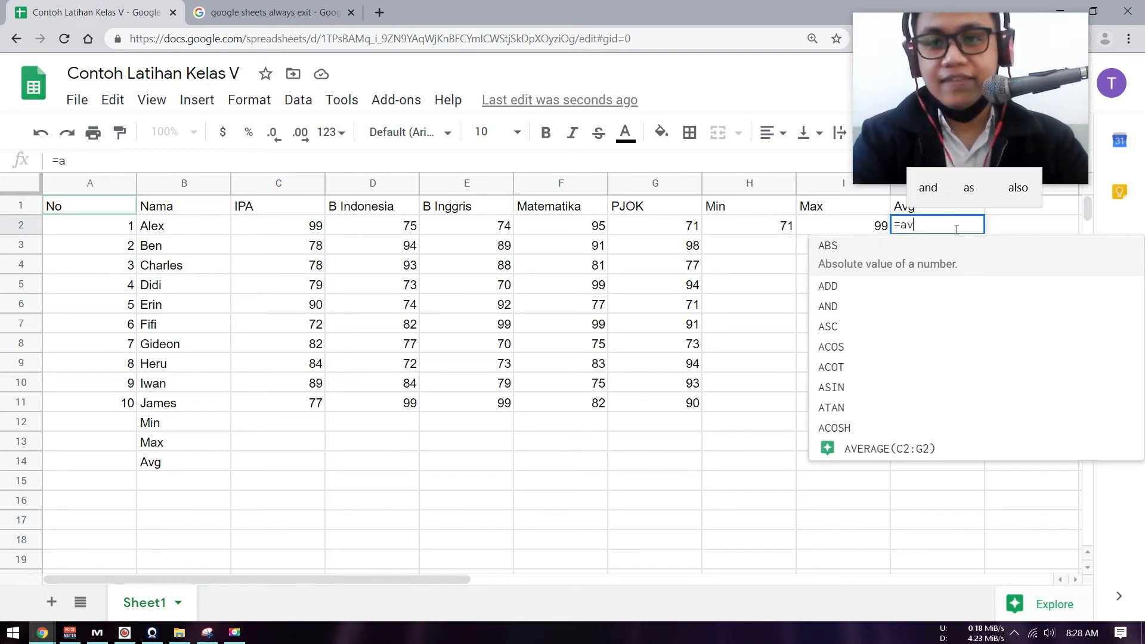
pyautogui.write('erage')
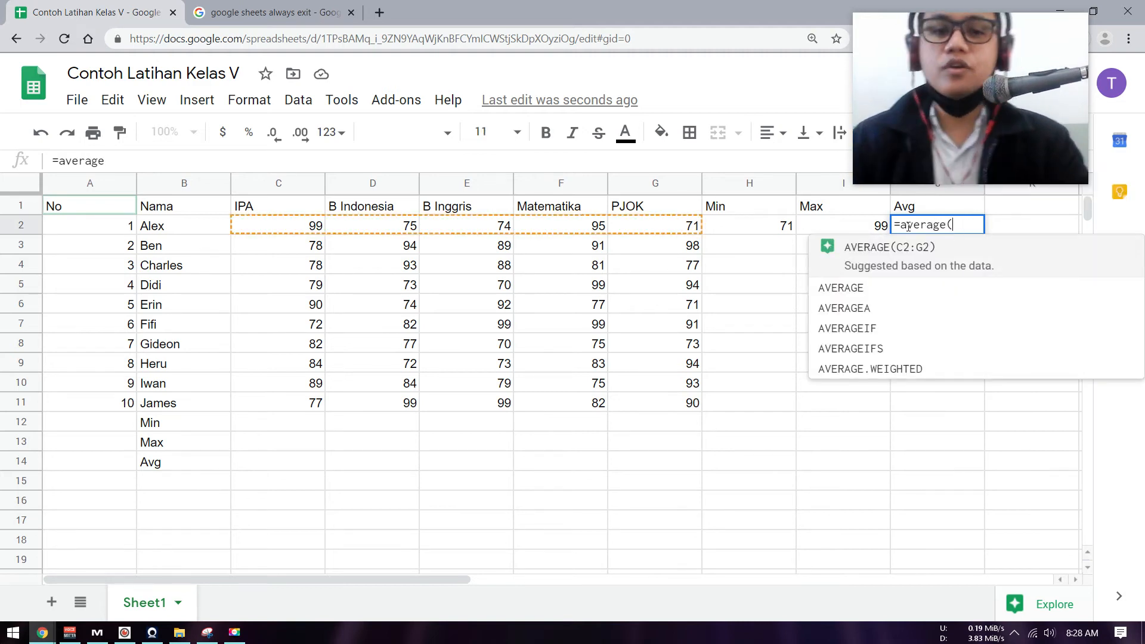
pyautogui.write('(')
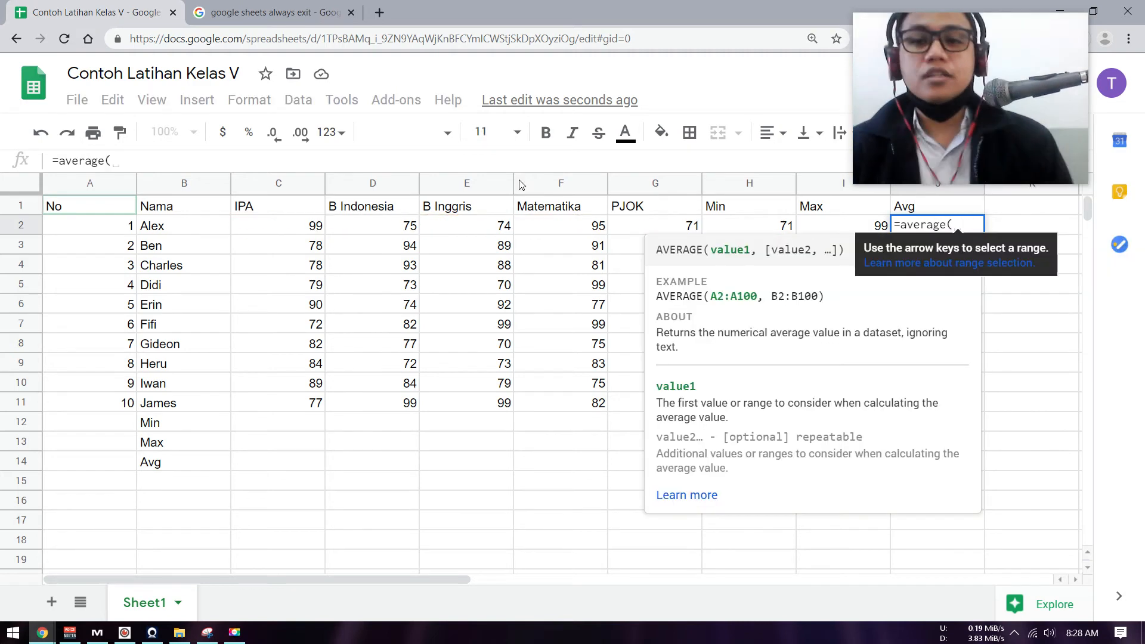
pyautogui.click(290, 224)
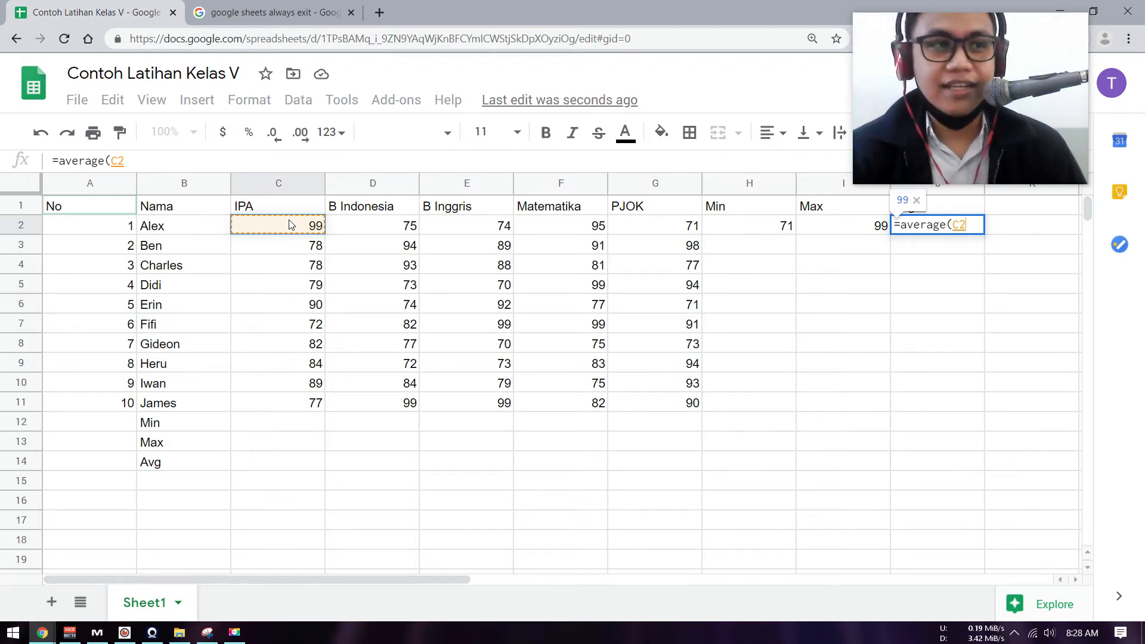
pyautogui.moveTo(290, 224); pyautogui.dragTo(659, 230)
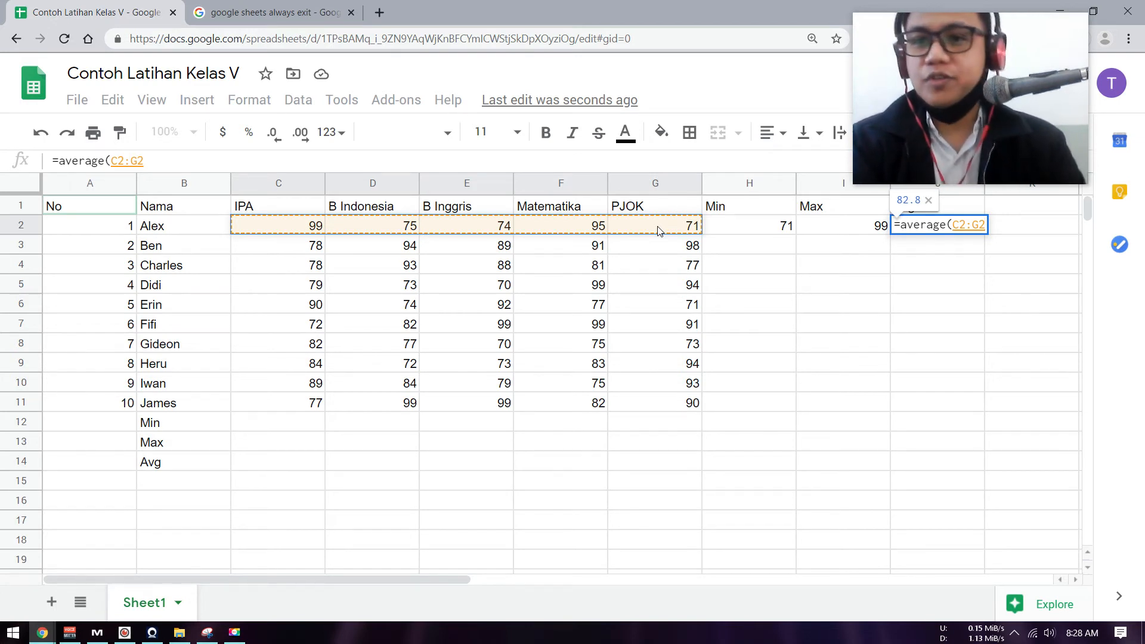
pyautogui.write(')')
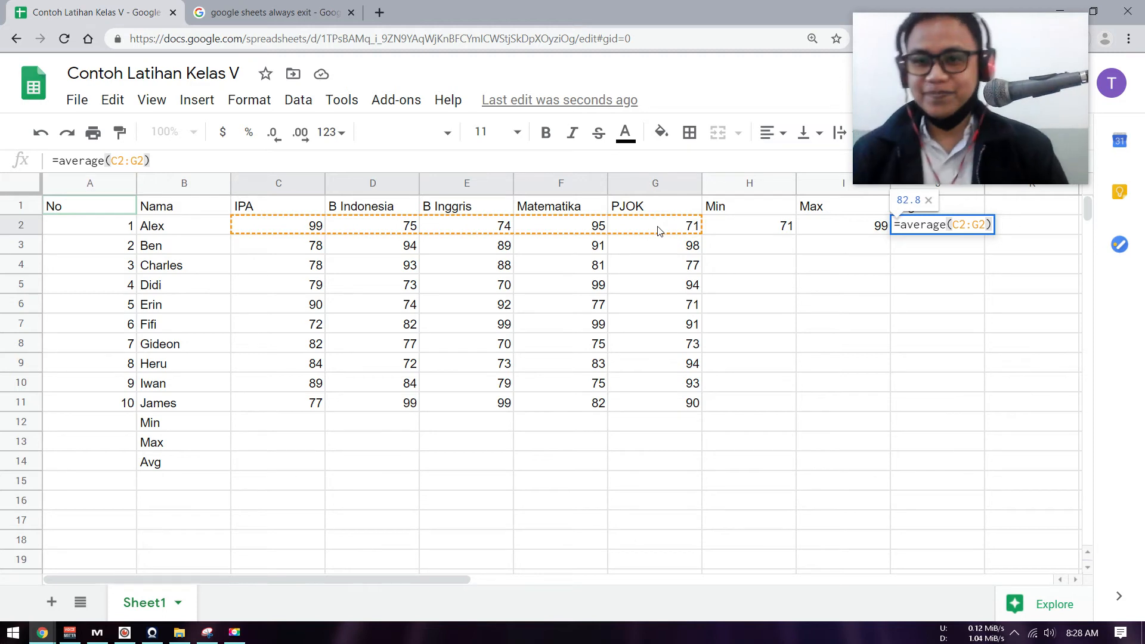
pyautogui.press('Return')
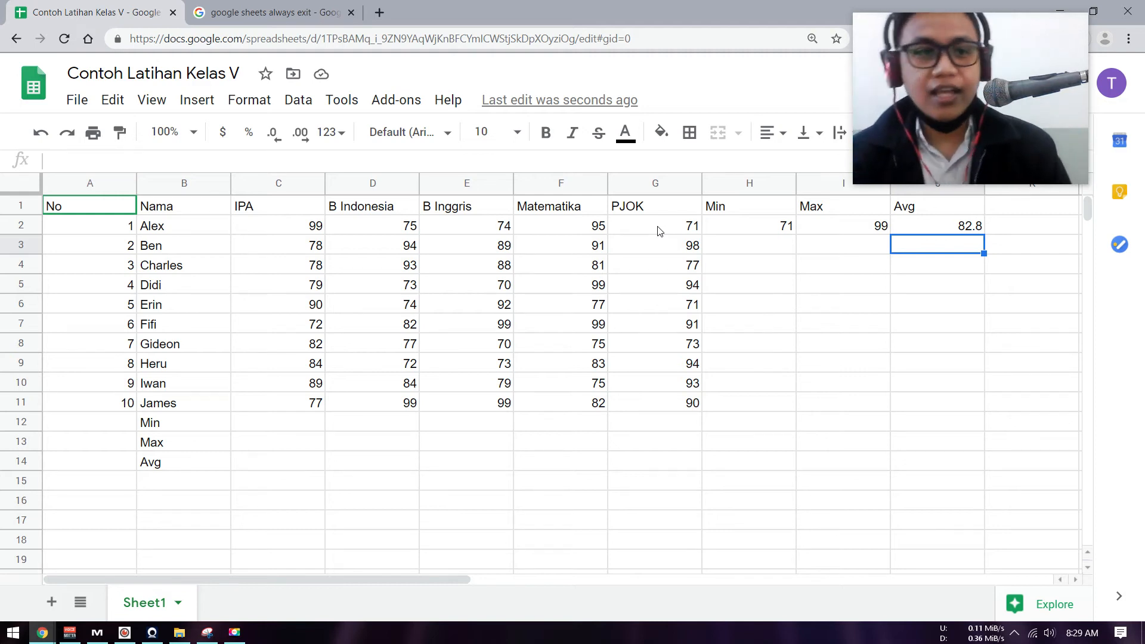
# Add the column heading "Peringkat" in cell K1, next to the Avg heading.
pyautogui.click(954, 229)
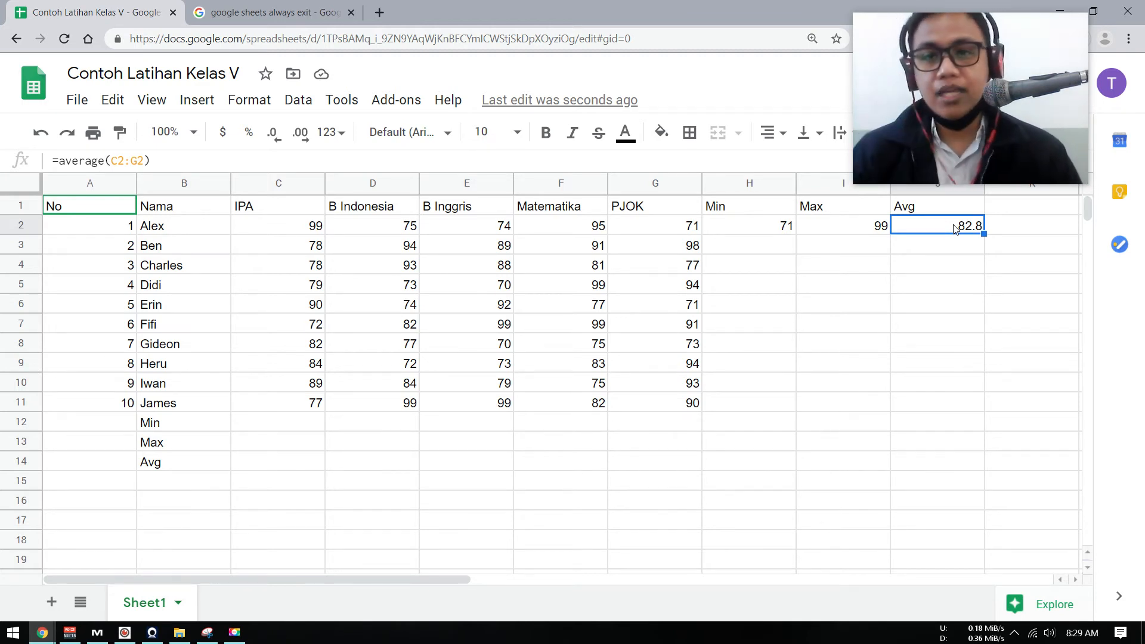
pyautogui.press('ctrl')
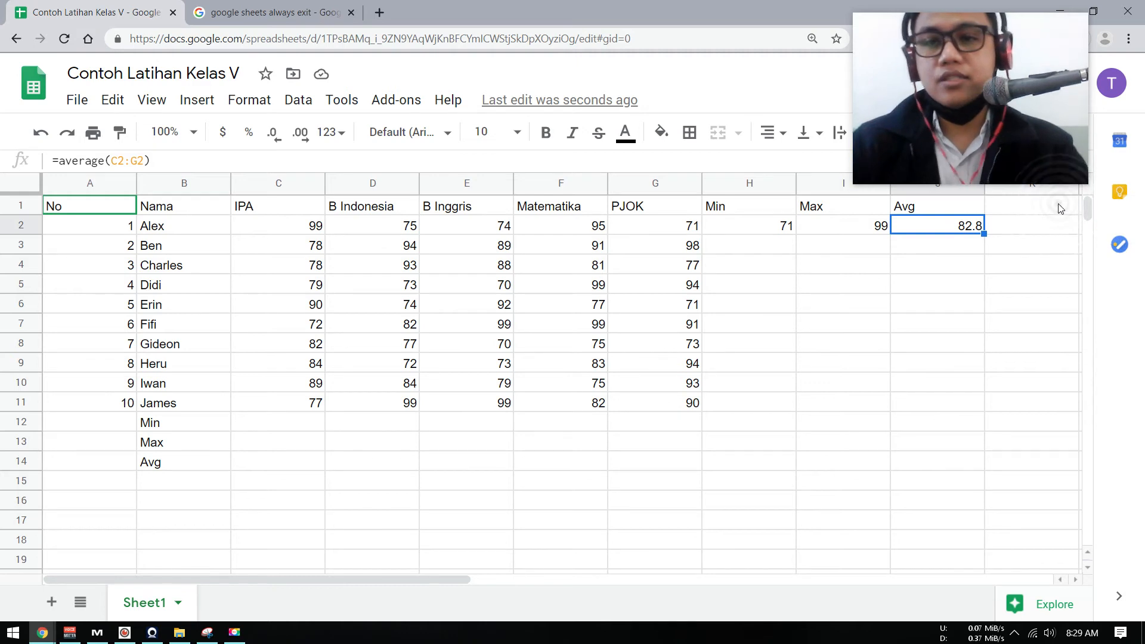
pyautogui.click(1026, 205)
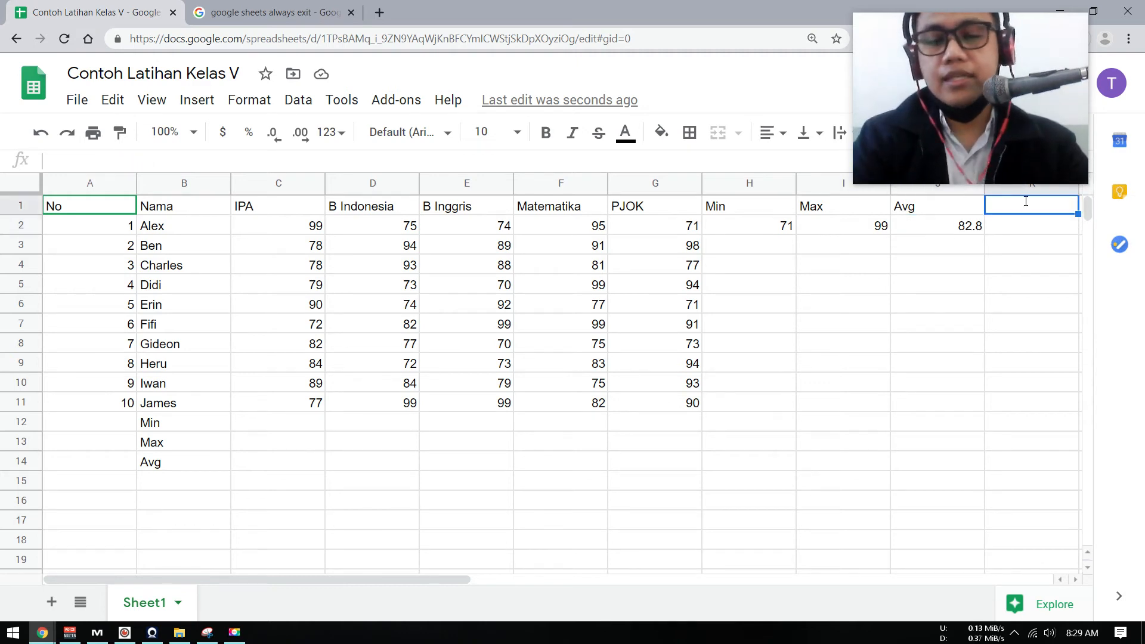
pyautogui.write('Perin')
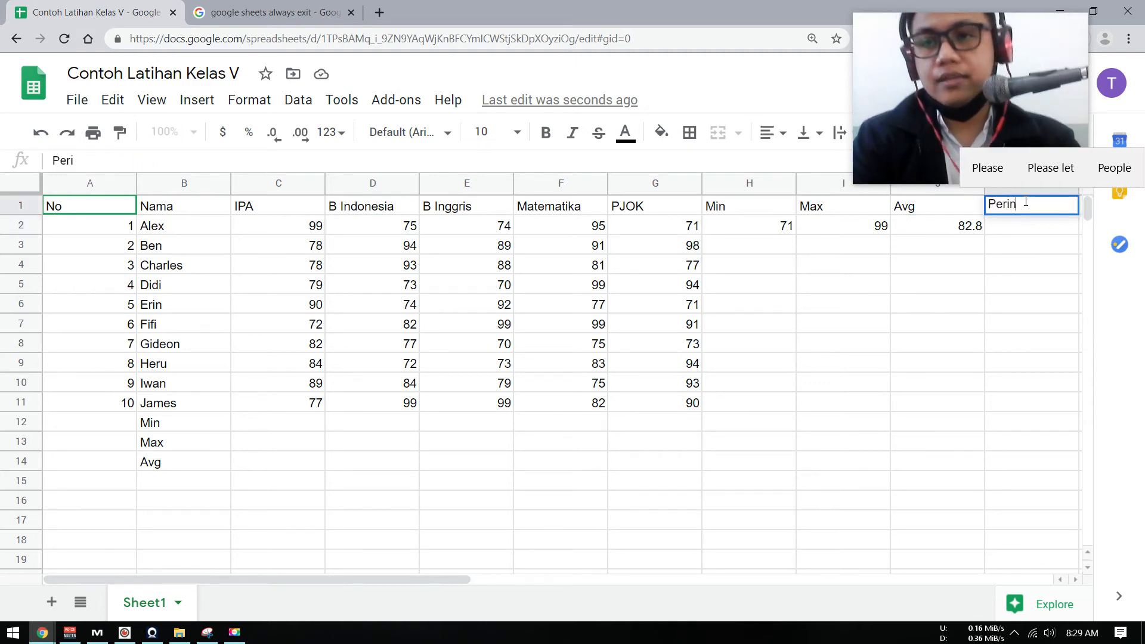
pyautogui.write('gkat')
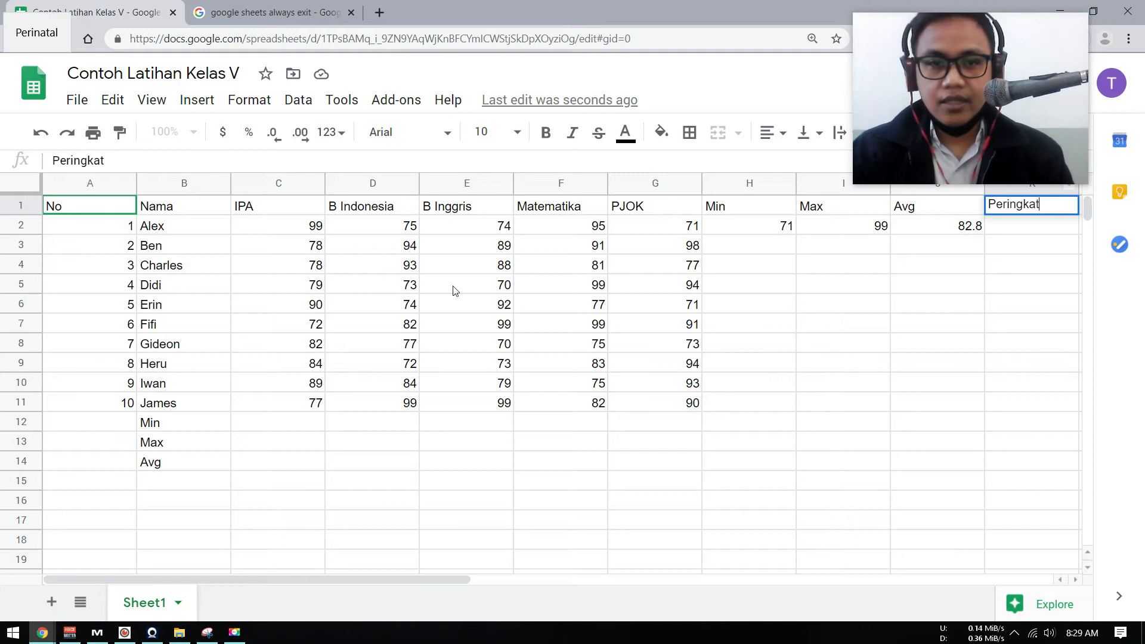
pyautogui.press('Down')
pyautogui.press('Down')
pyautogui.press('Down')
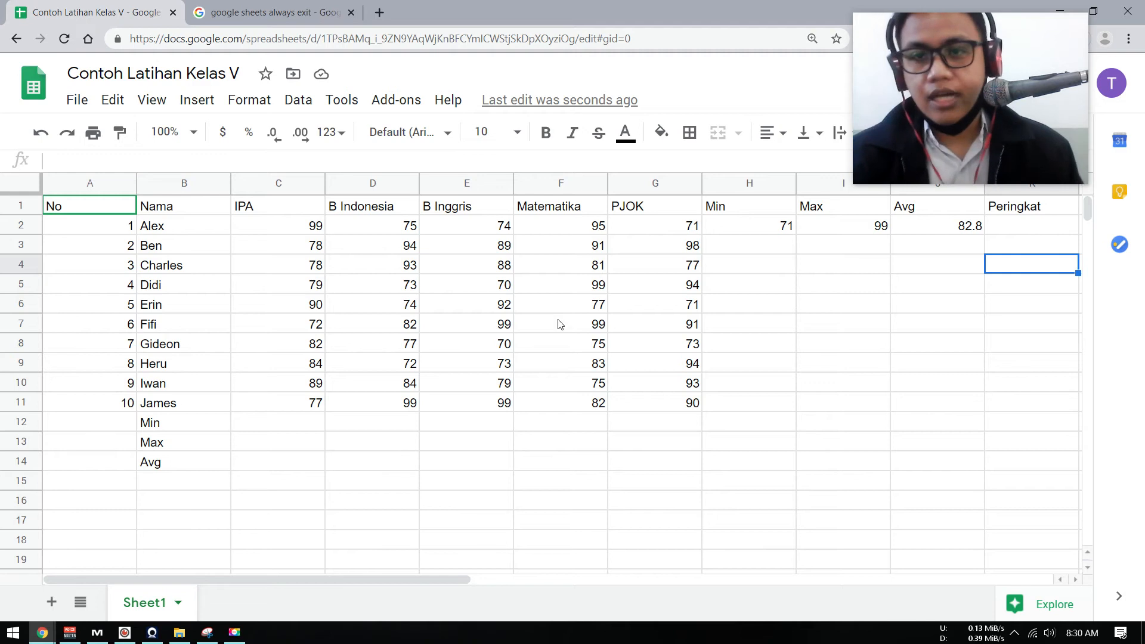
# Enter a MIN formula over C2:C11 in cell C12 to get the lowest IPA score.
pyautogui.click(949, 226)
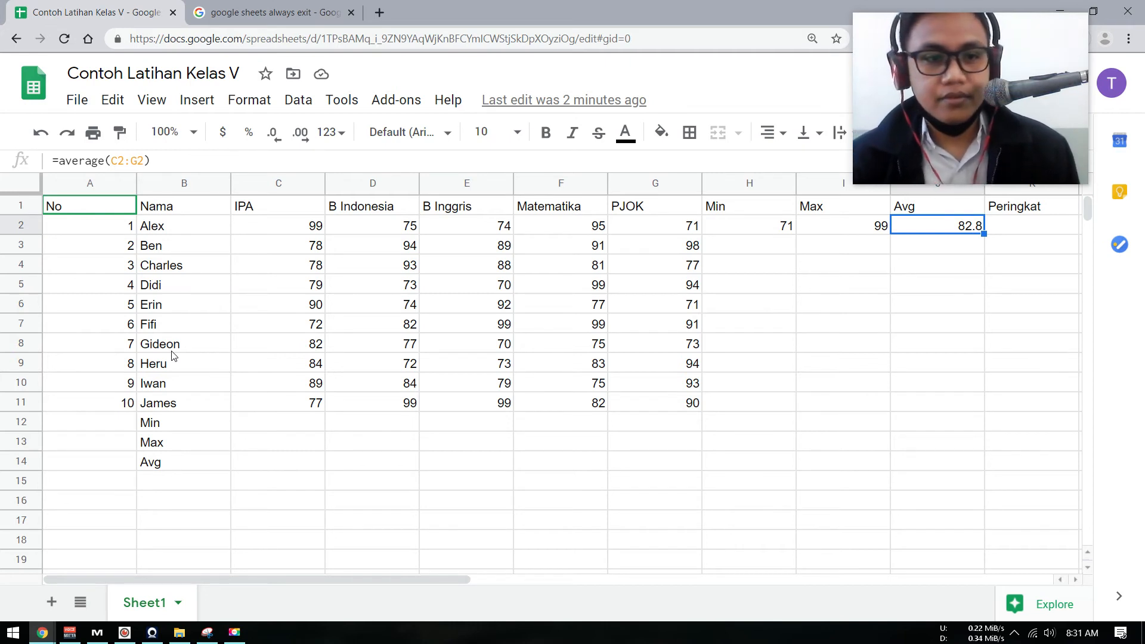
pyautogui.click(287, 428)
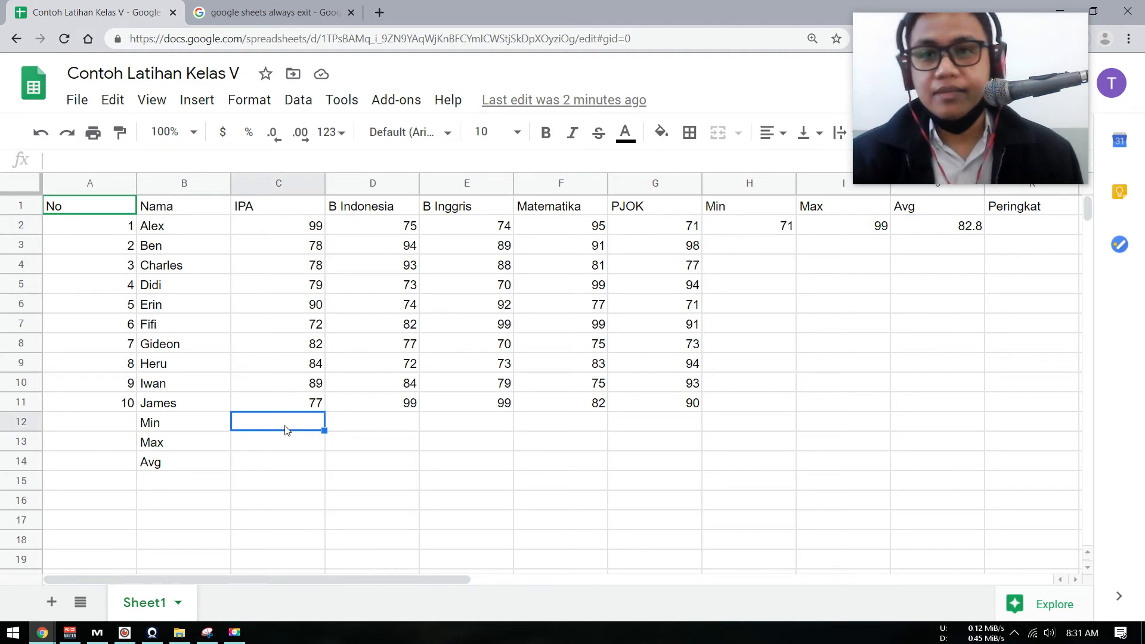
pyautogui.write('=')
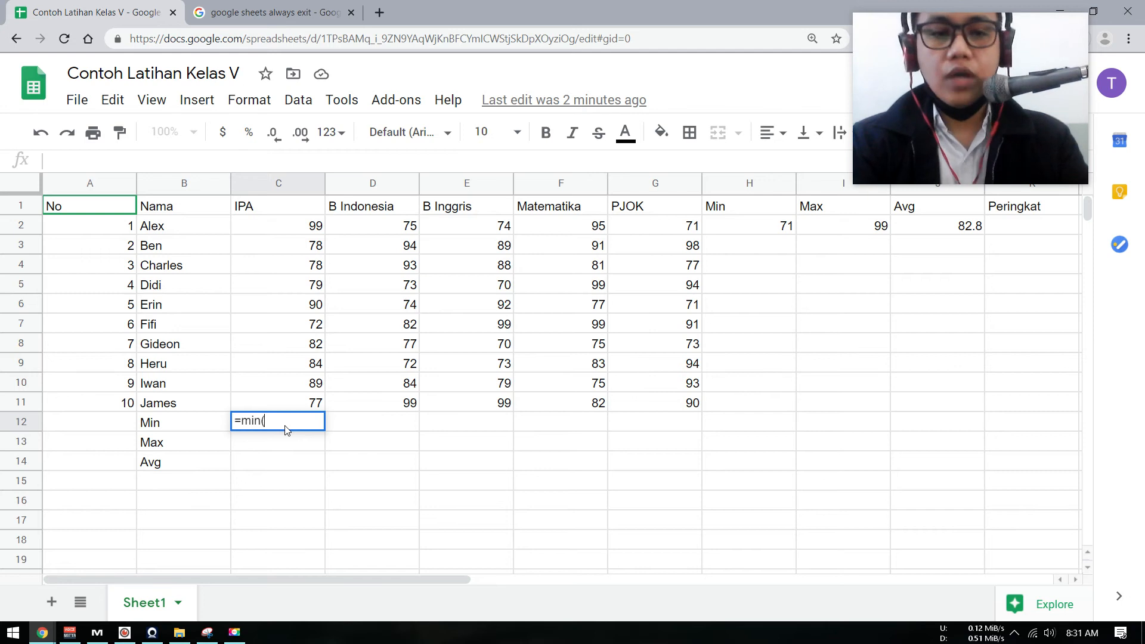
pyautogui.write('min(')
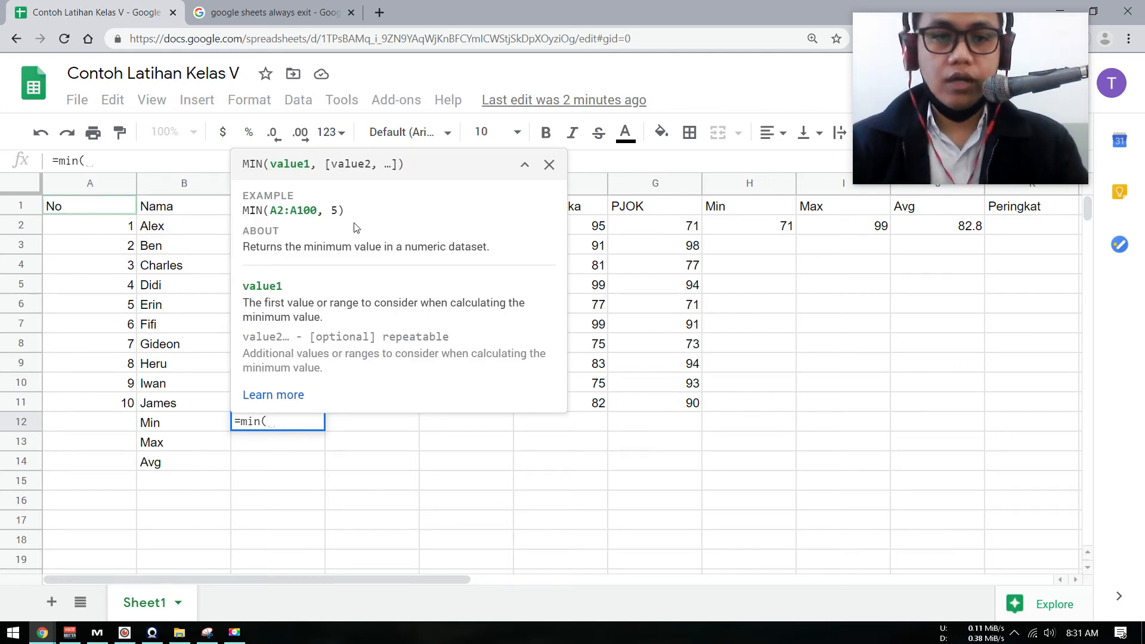
pyautogui.click(549, 165)
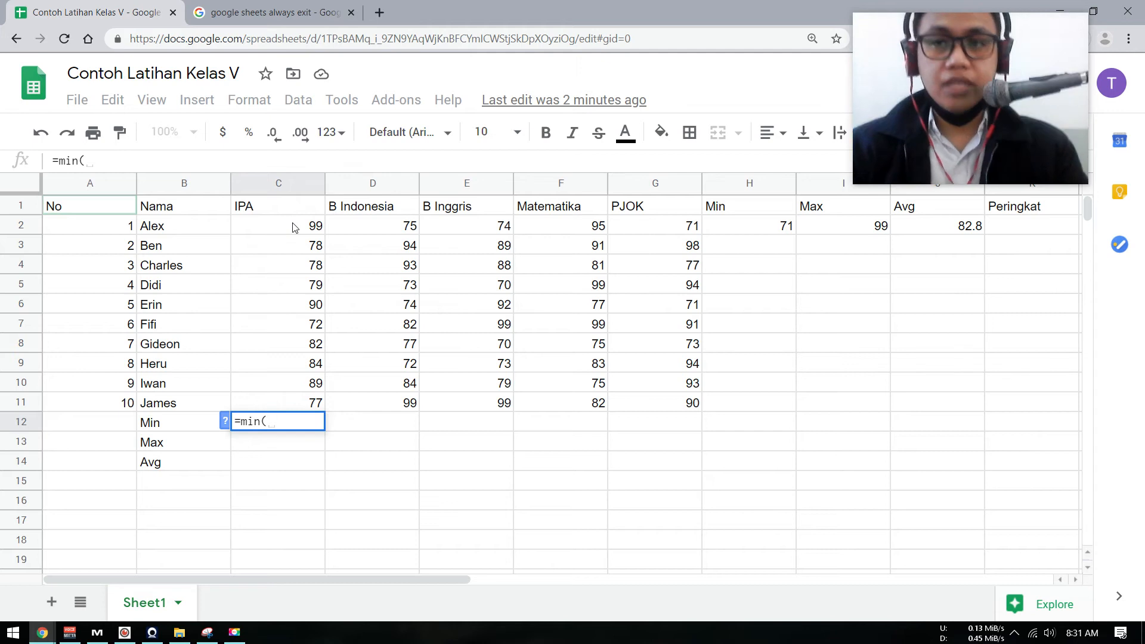
pyautogui.click(294, 227)
pyautogui.moveTo(294, 227); pyautogui.dragTo(294, 411)
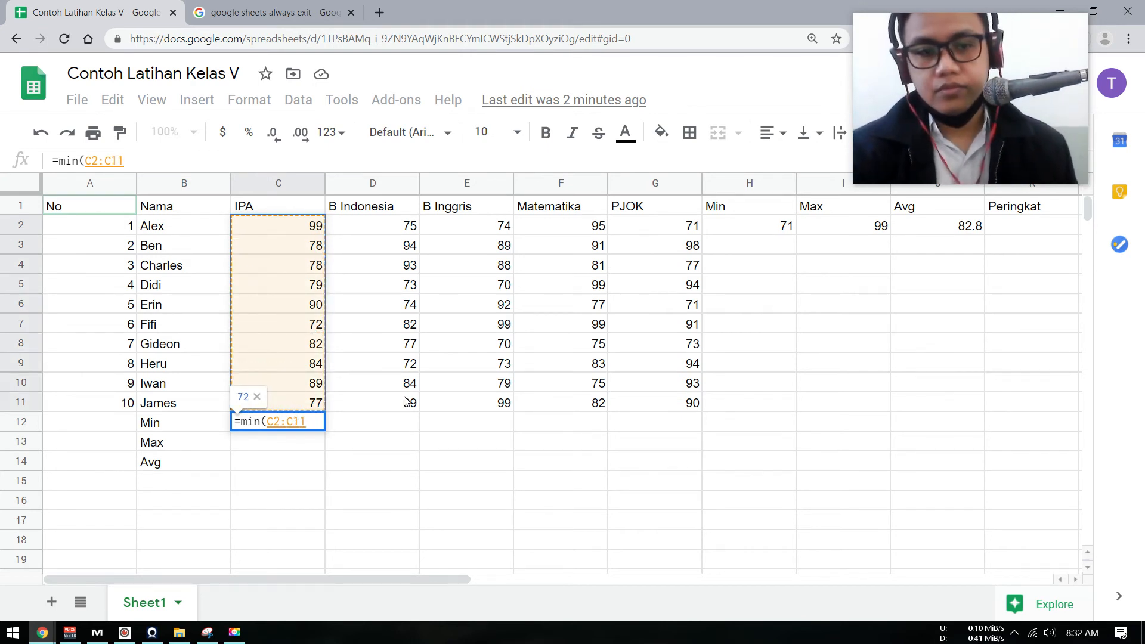
pyautogui.write(')')
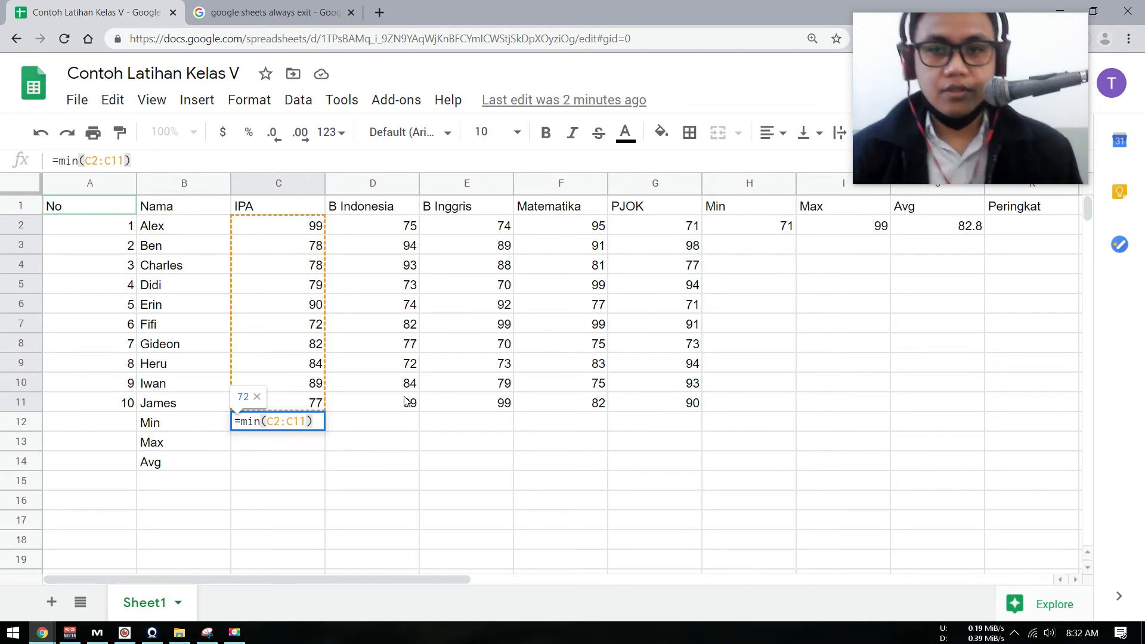
pyautogui.press('Return')
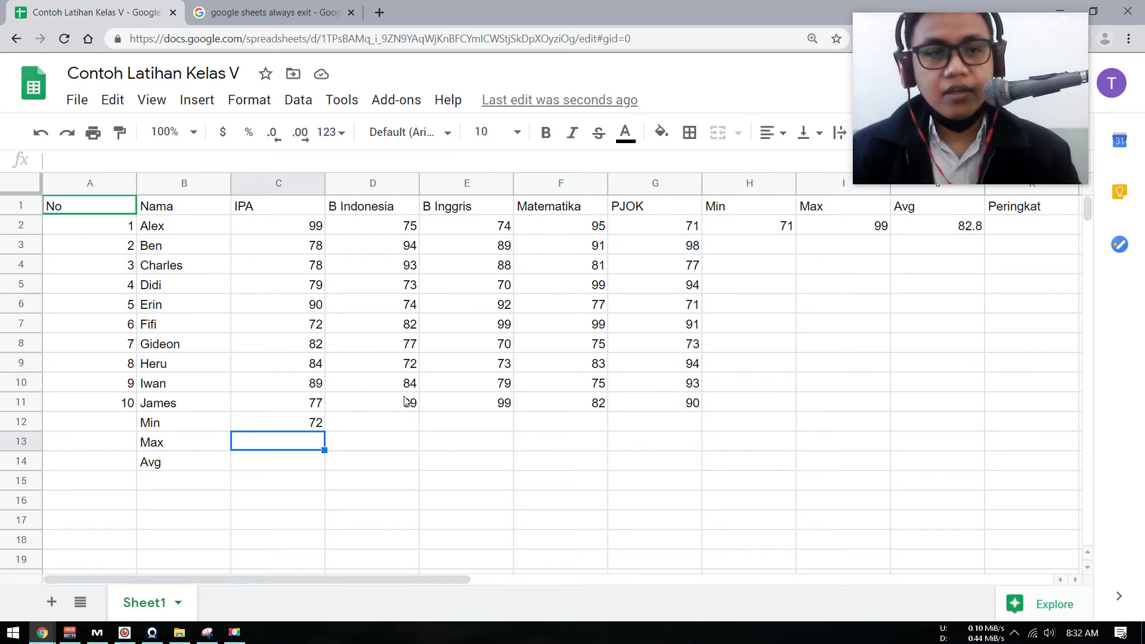
# Enter a MAX formula over C2:C12 in cell C13 to get the highest IPA score.
pyautogui.write('=max')
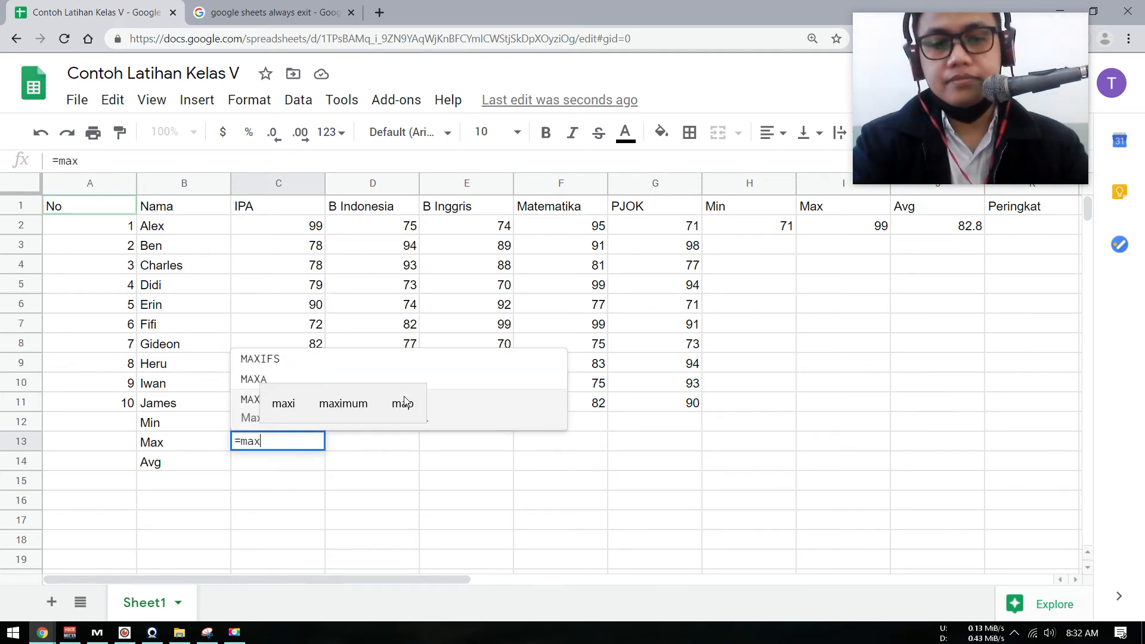
pyautogui.write('(')
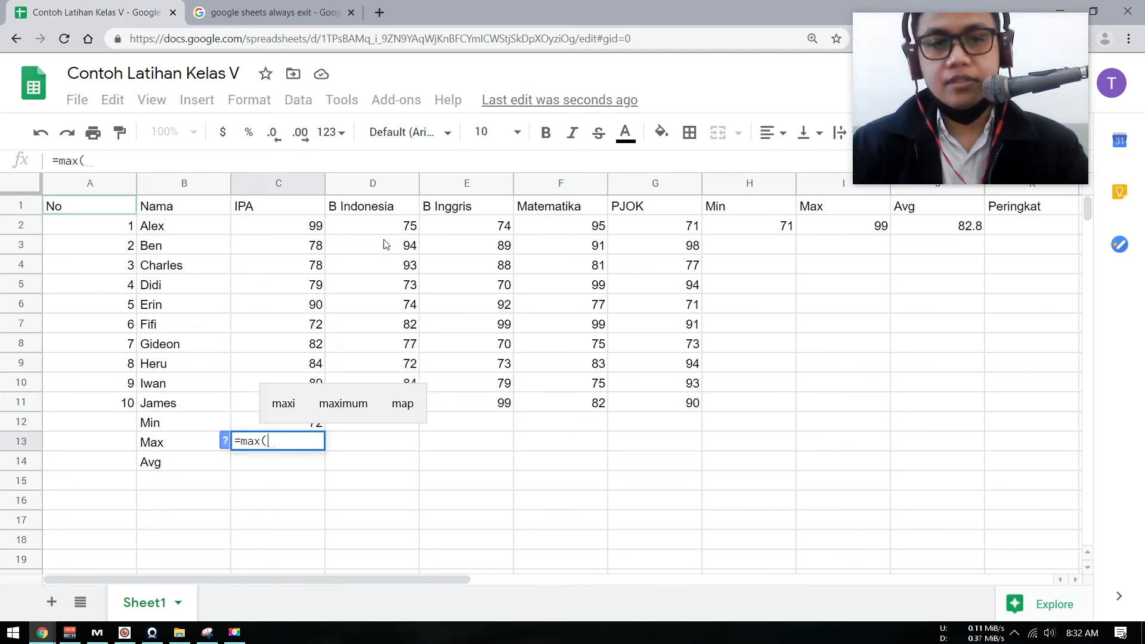
pyautogui.click(313, 227)
pyautogui.keyDown('shift'); pyautogui.click(320, 432); pyautogui.keyUp('shift')
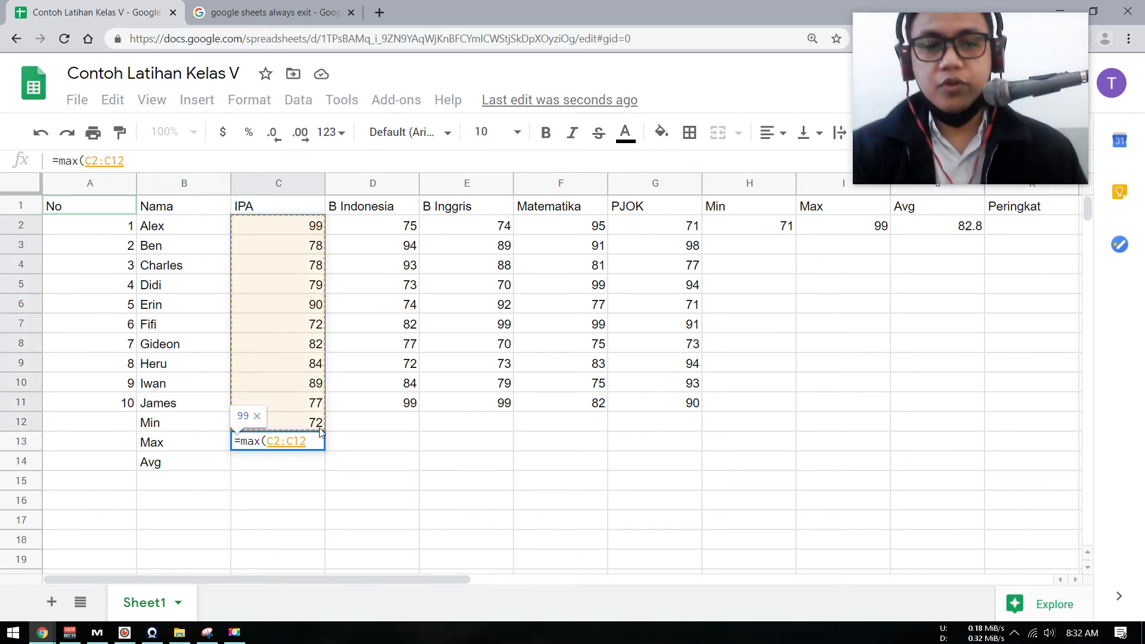
pyautogui.write(')')
pyautogui.press('Return')
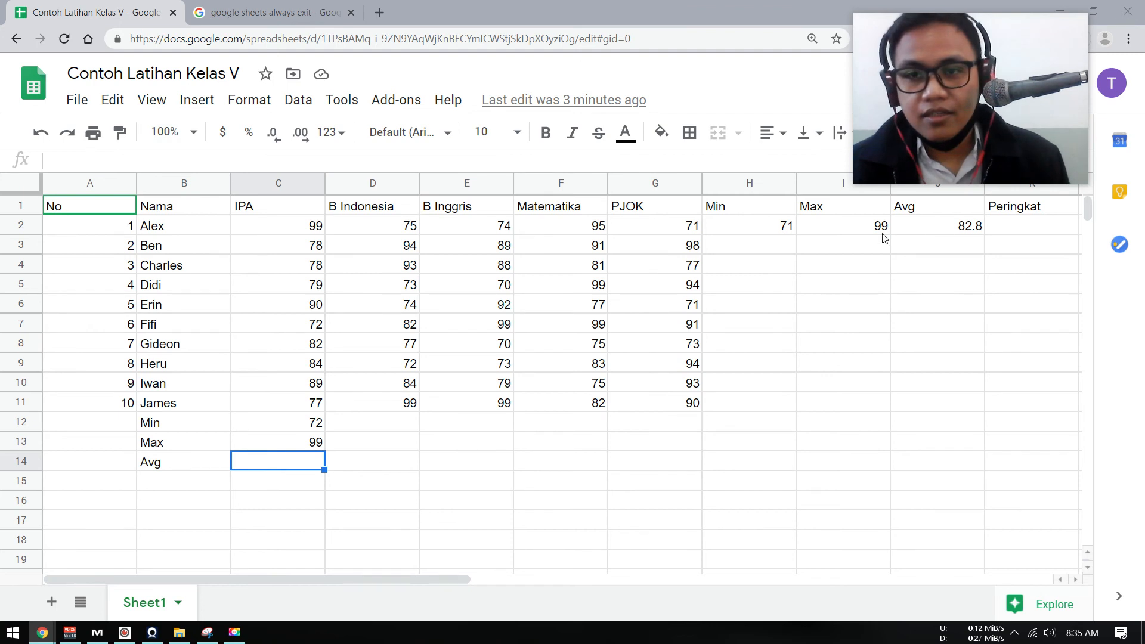
# Fill the AVERAGE formula from J2 down to J11 to get every student's average score.
pyautogui.click(951, 232)
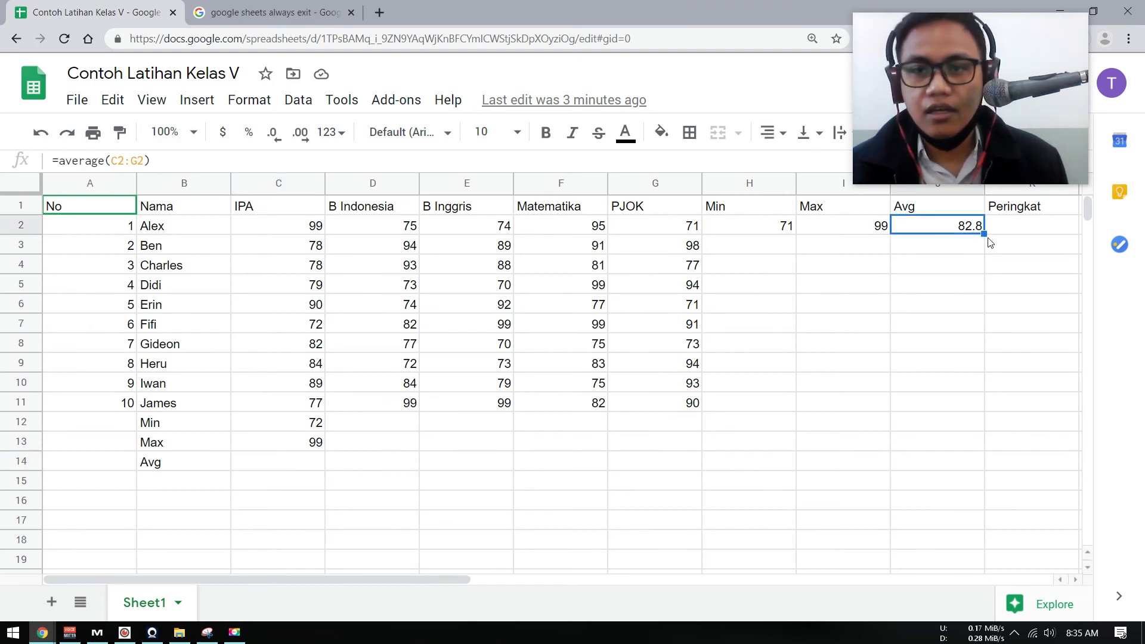
pyautogui.moveTo(984, 234); pyautogui.dragTo(978, 403)
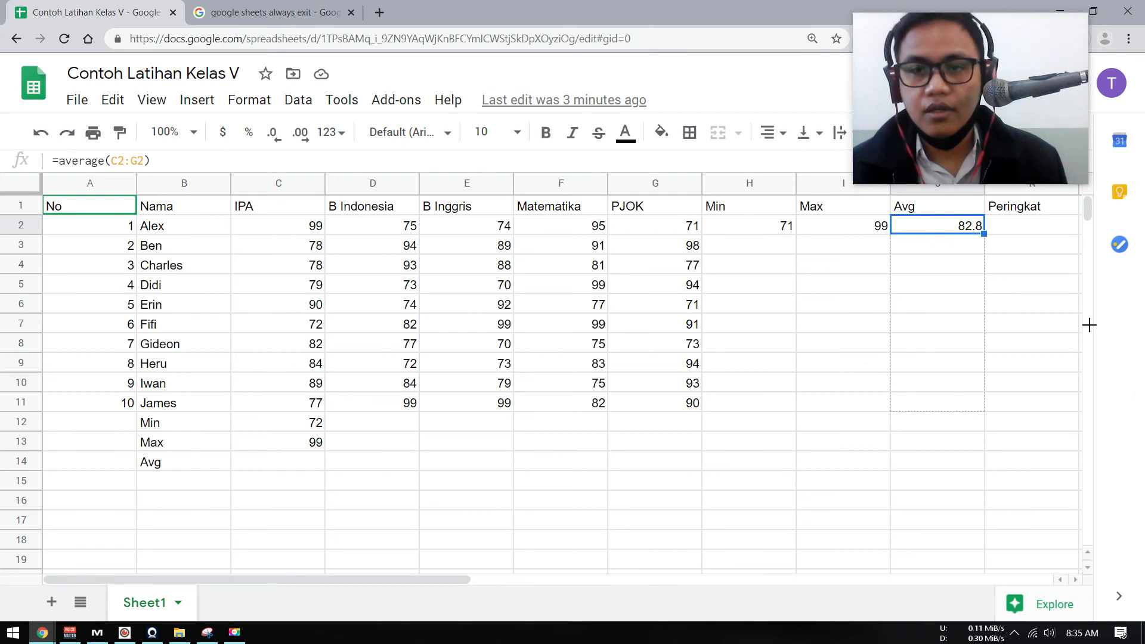
pyautogui.click(1034, 233)
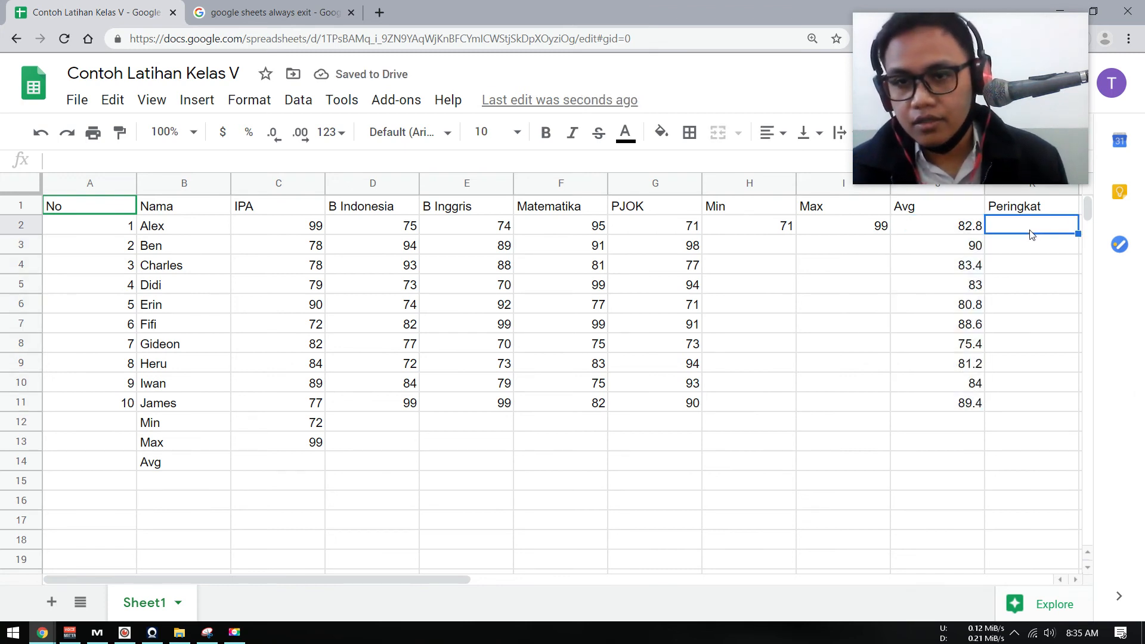
pyautogui.click(1017, 251)
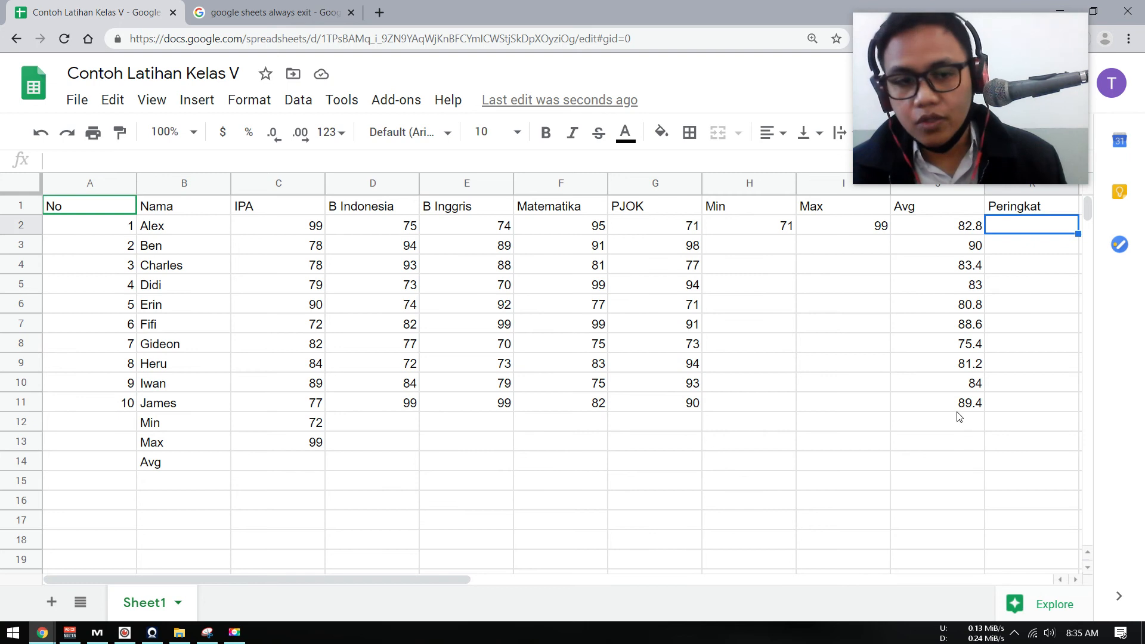
# Enter a MAX formula over J2:J11 in cell J12 to get the highest average among the students.
pyautogui.click(949, 428)
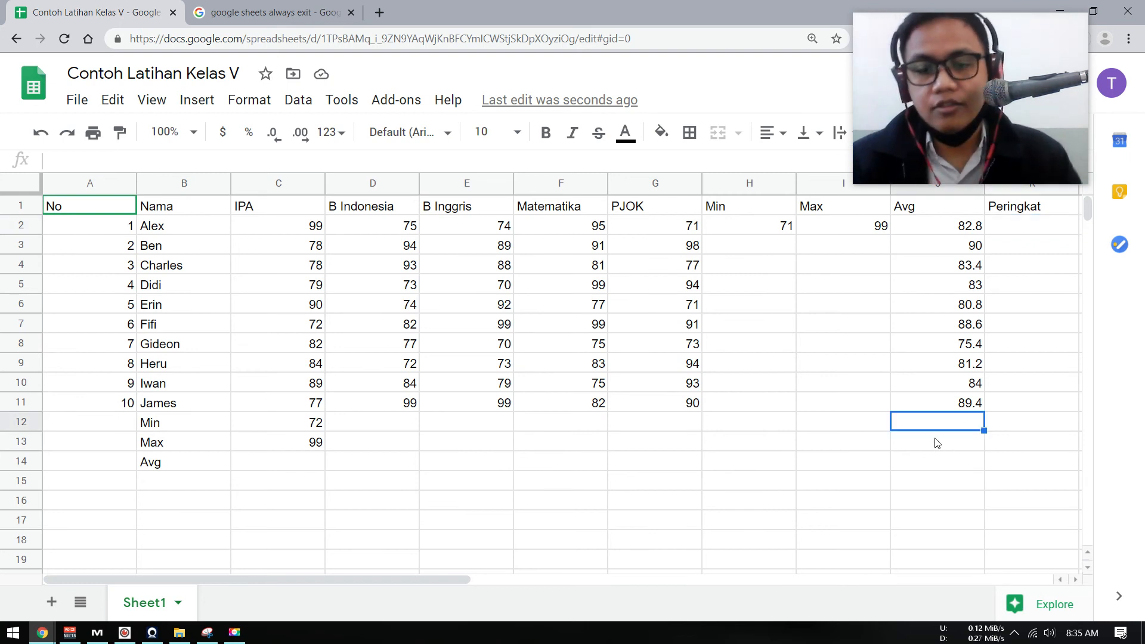
pyautogui.write('=')
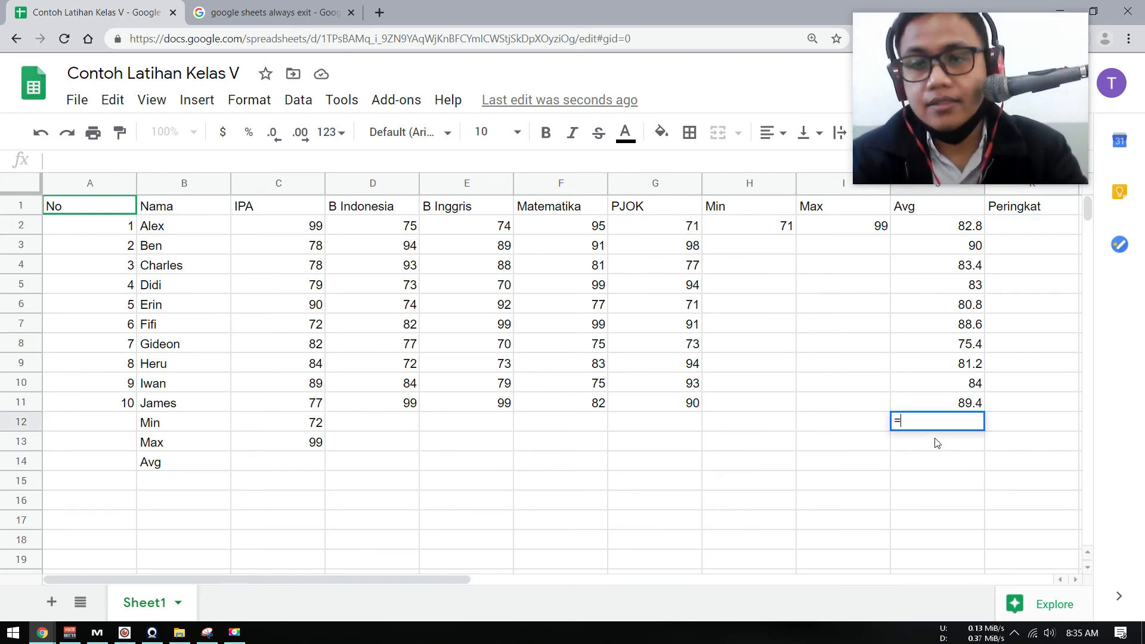
pyautogui.write('max(')
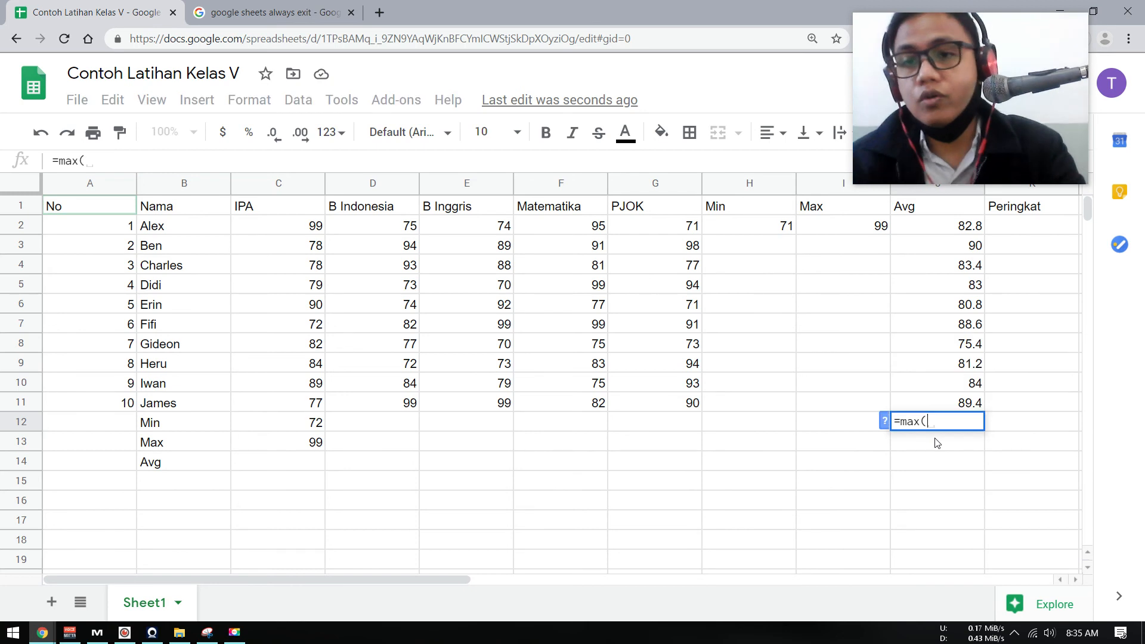
pyautogui.click(980, 227)
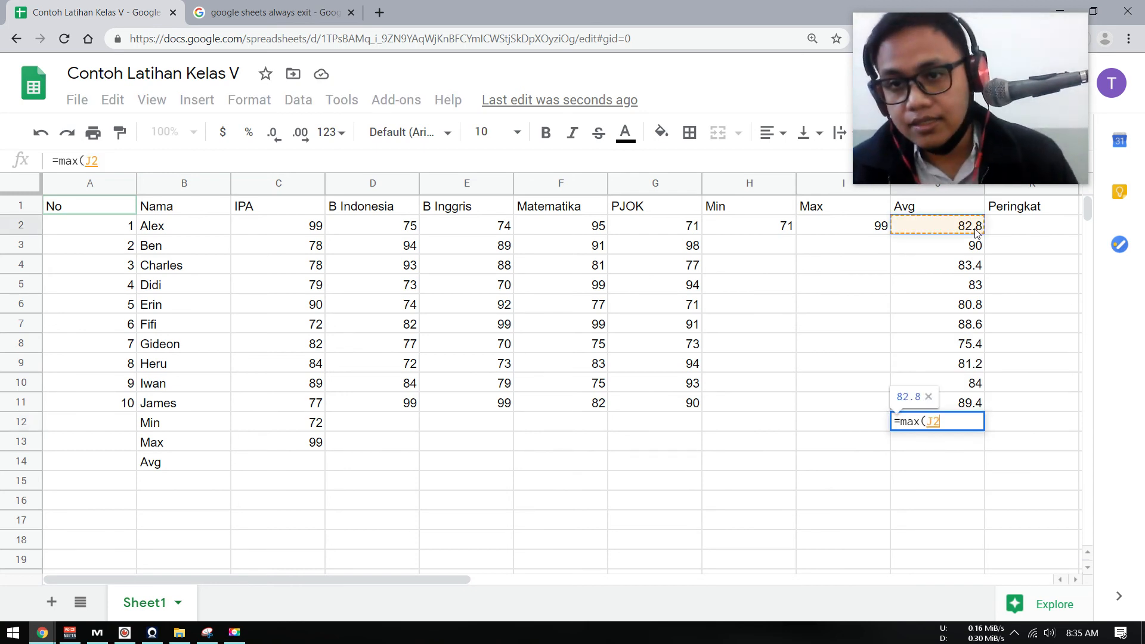
pyautogui.moveTo(968, 408); pyautogui.dragTo(968, 409)
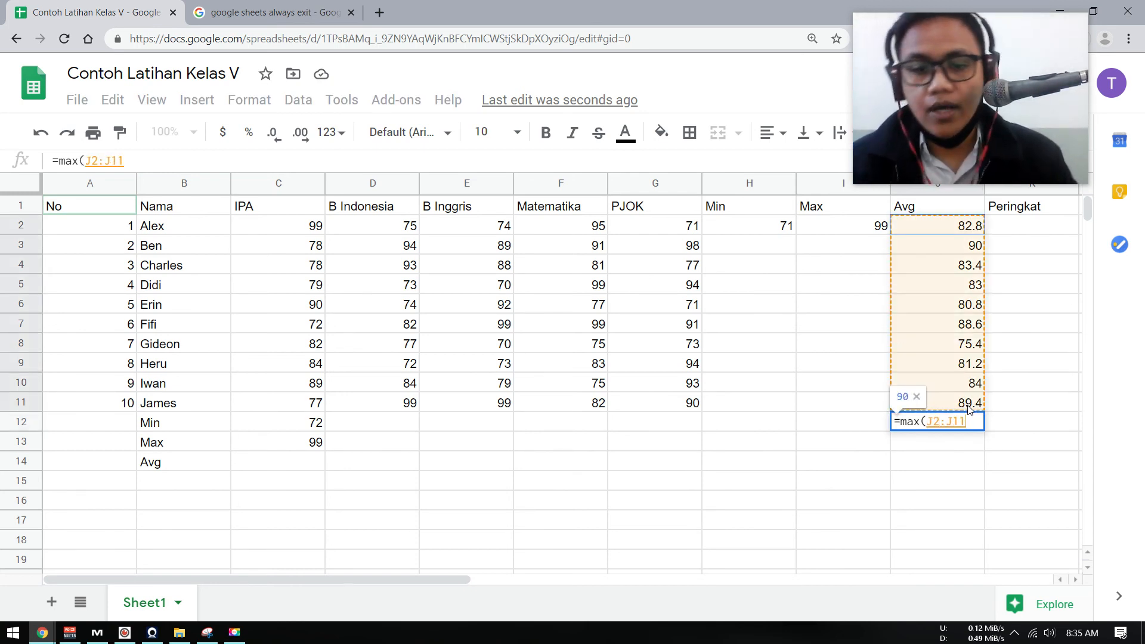
pyautogui.write(')')
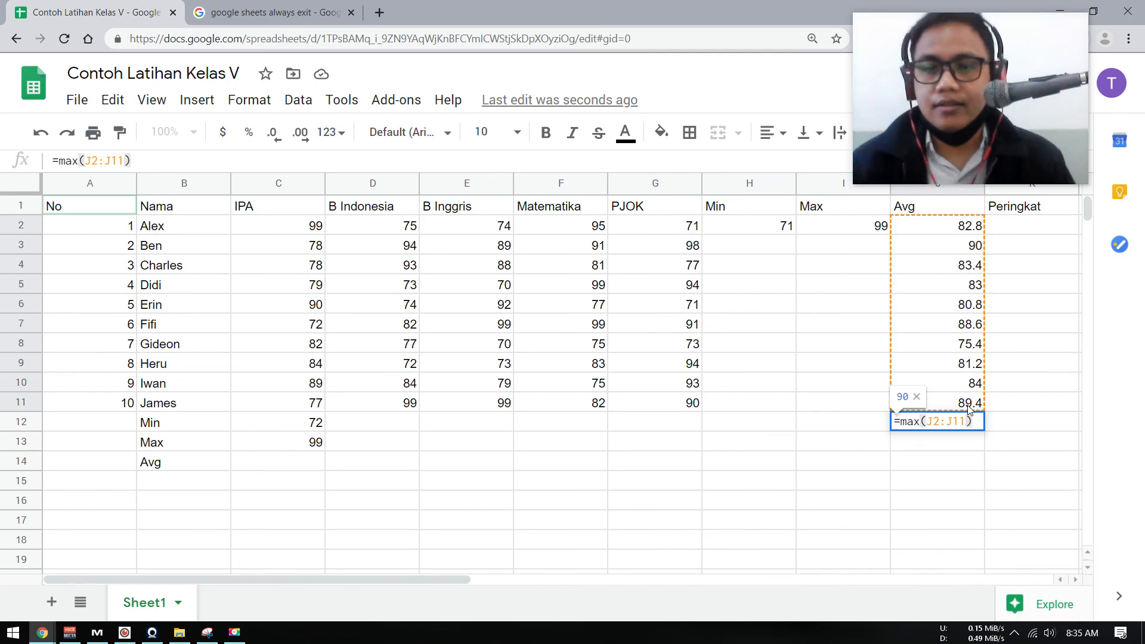
pyautogui.press('Return')
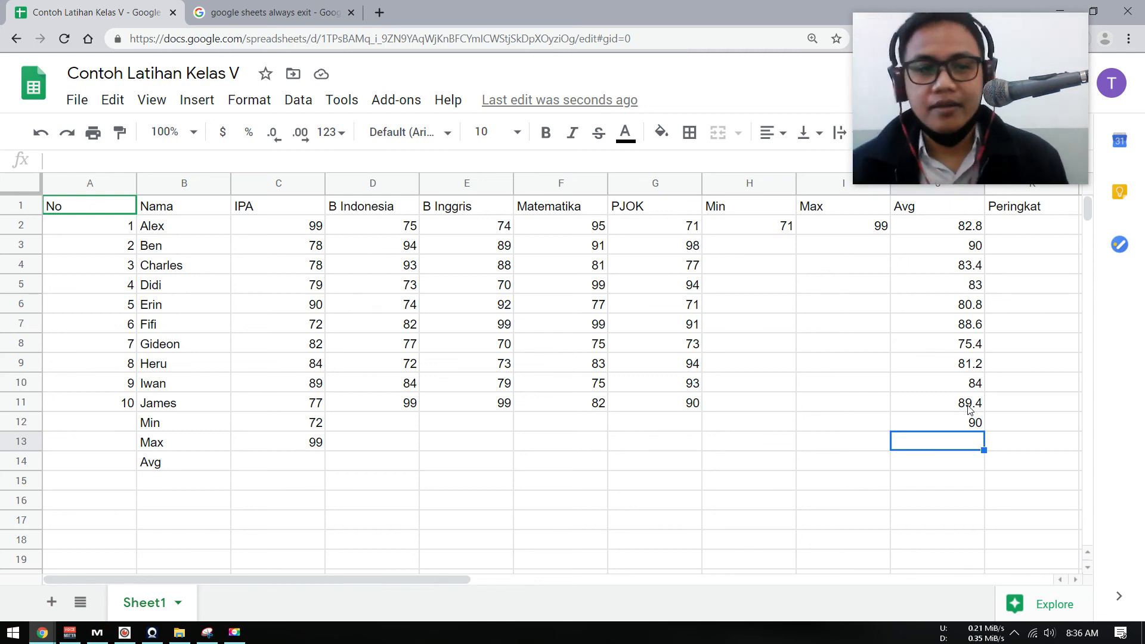
# Write the question "Siapakah yang menjadi peringkat pertama di kelas ini?" in cell B15, below the Avg label.
pyautogui.click(201, 486)
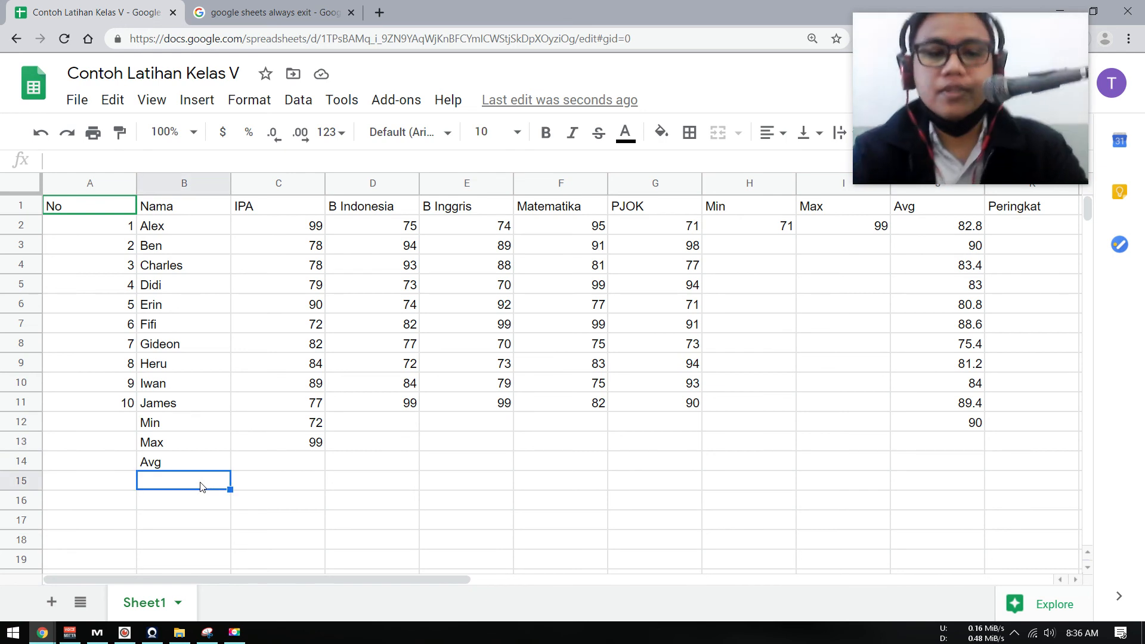
pyautogui.write('Siapakah yang menjadi peringkat pe')
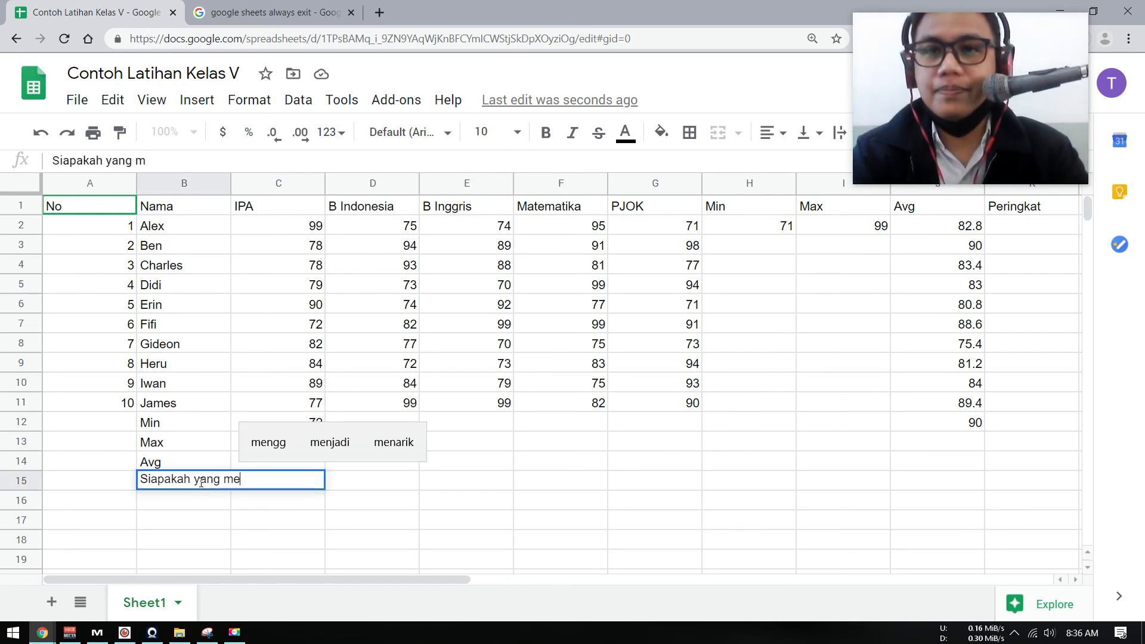
pyautogui.write('rtama')
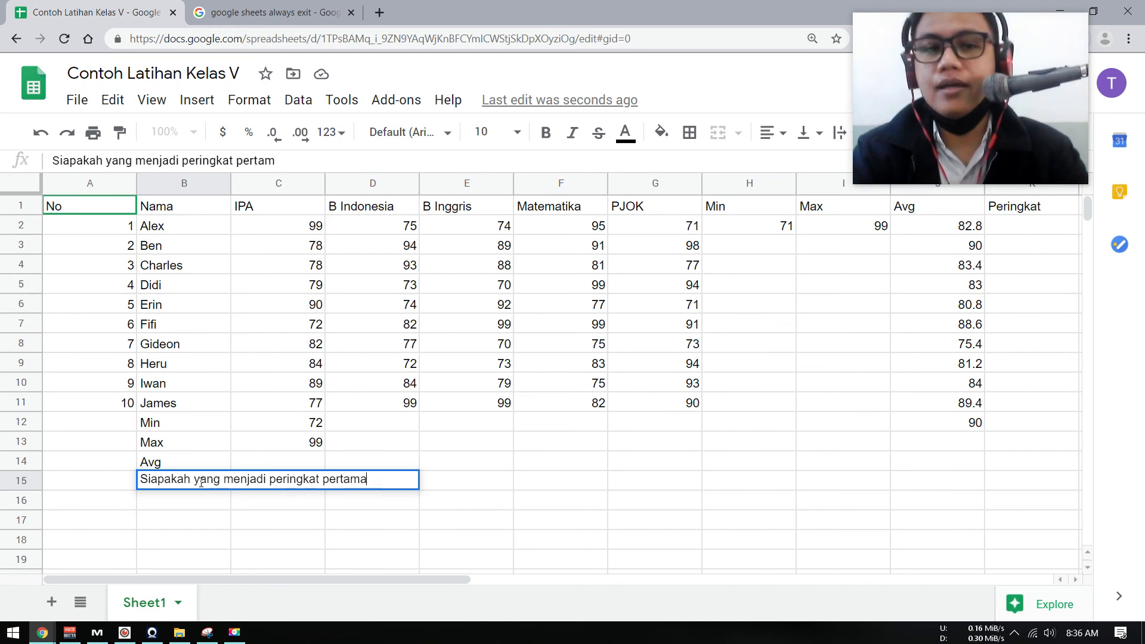
pyautogui.write(' di kelas ini?')
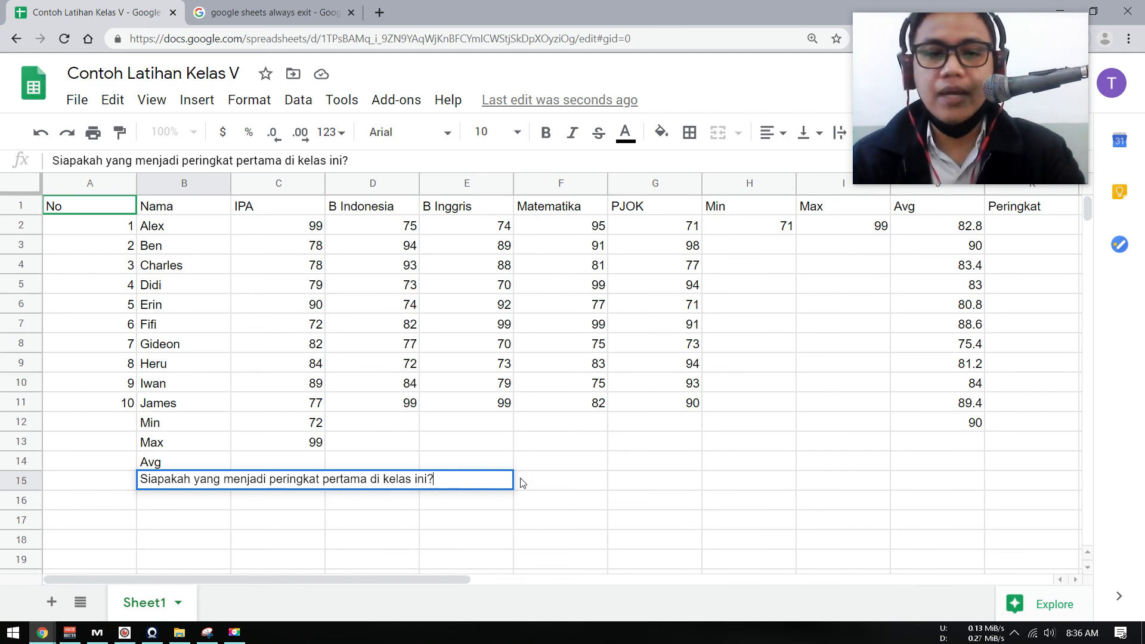
# Answer the ranking question in cell F15 with the first name of the student who has the highest average.
pyautogui.click(535, 487)
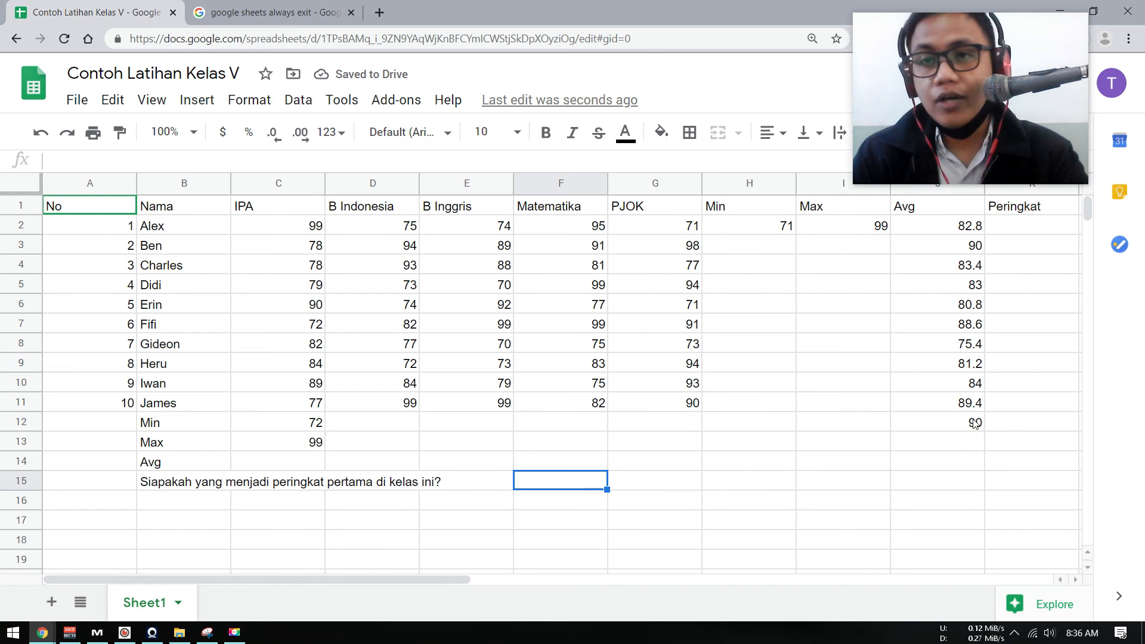
pyautogui.write('Ben')
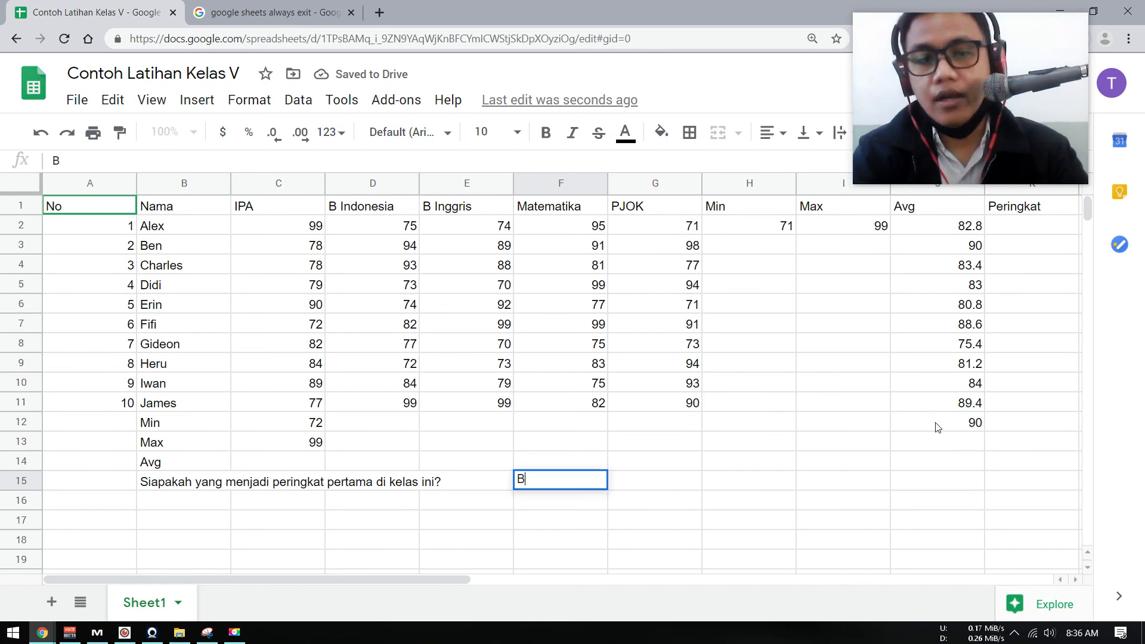